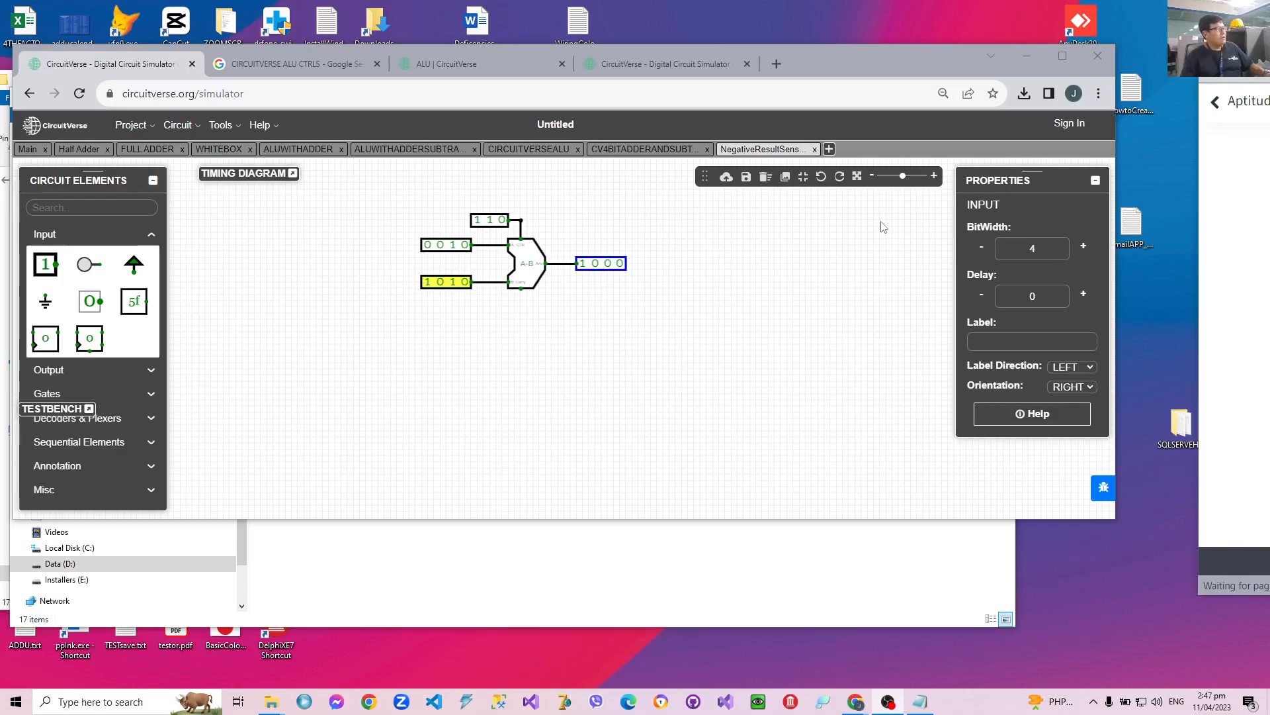
# Try a swapped subtraction by setting the ALU's A input to 1010 and its B input to 0010.
pyautogui.click(427, 284)
pyautogui.click(427, 245)
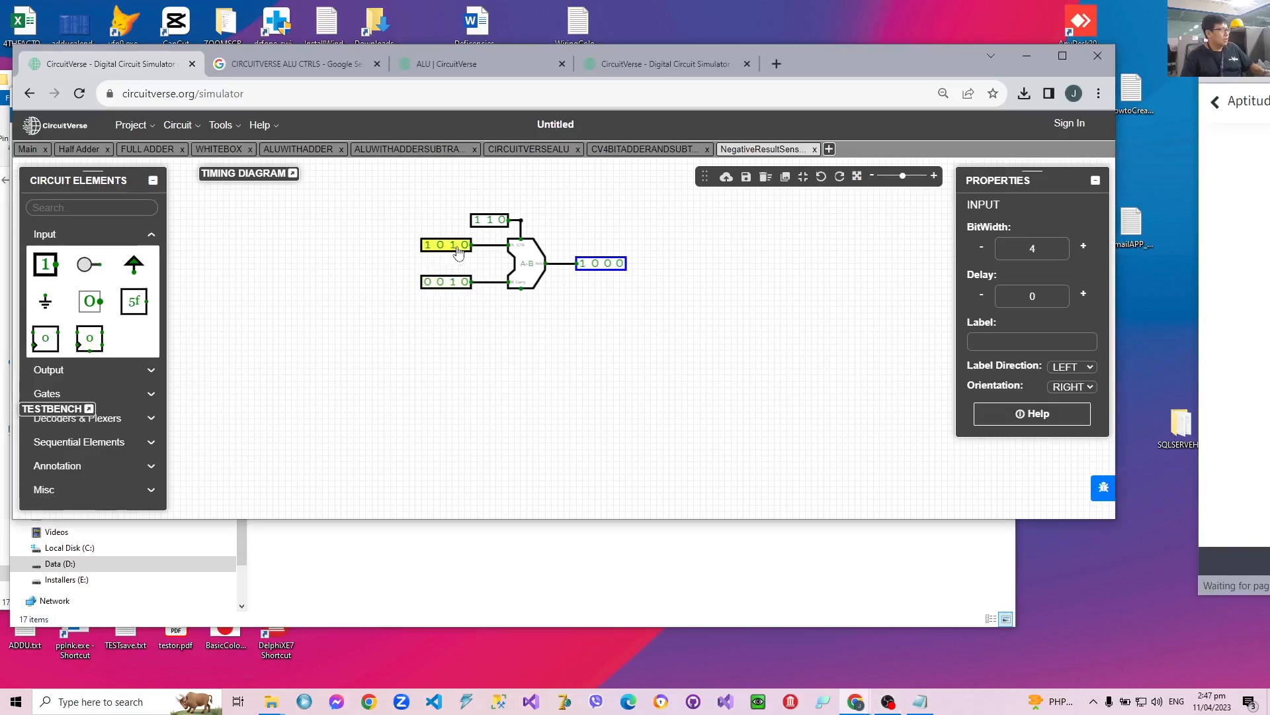
pyautogui.click(479, 223)
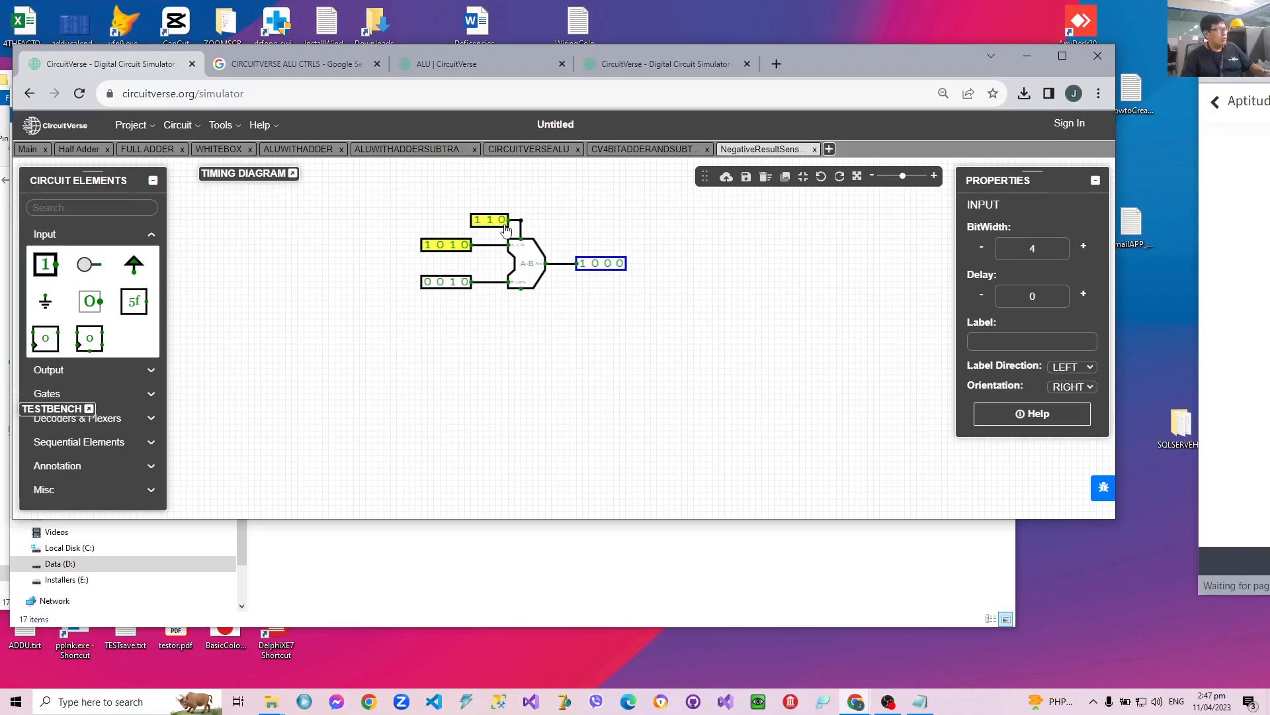
pyautogui.click(470, 245)
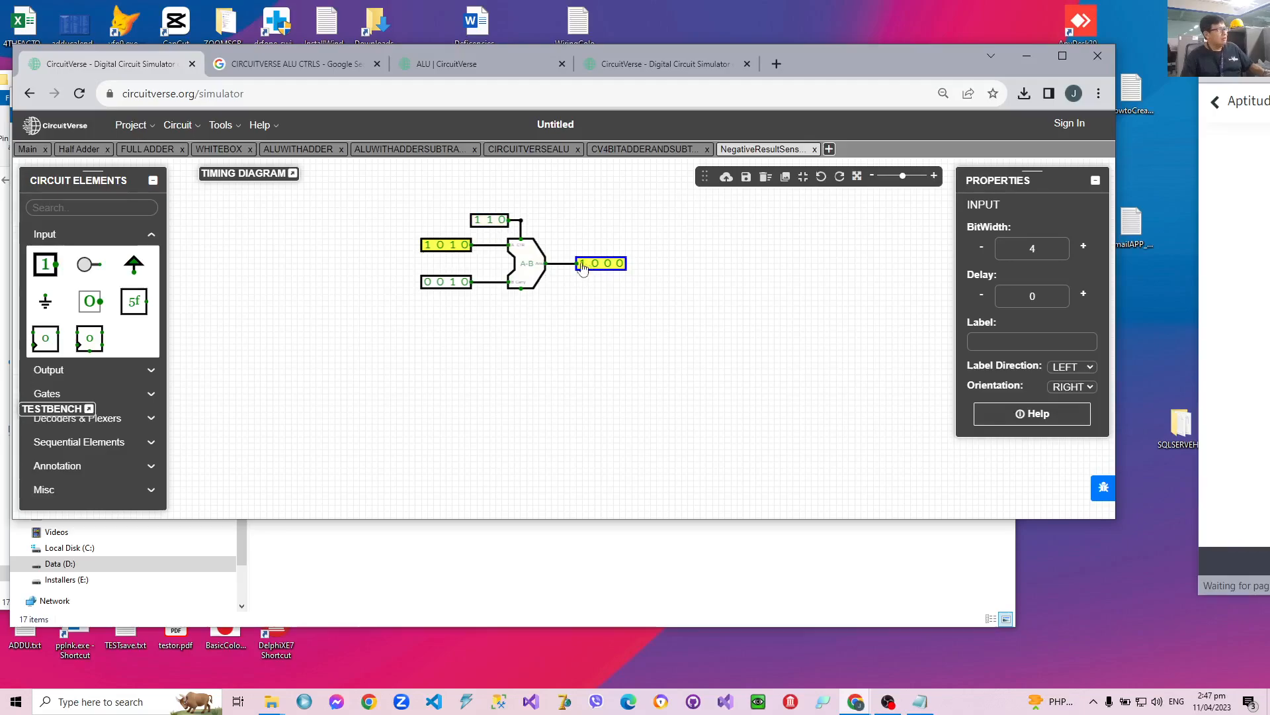
# Return the ALU's operands to 0010 on input A and 1010 on input B, briefly trying 0000 on A.
pyautogui.click(426, 248)
pyautogui.click(453, 248)
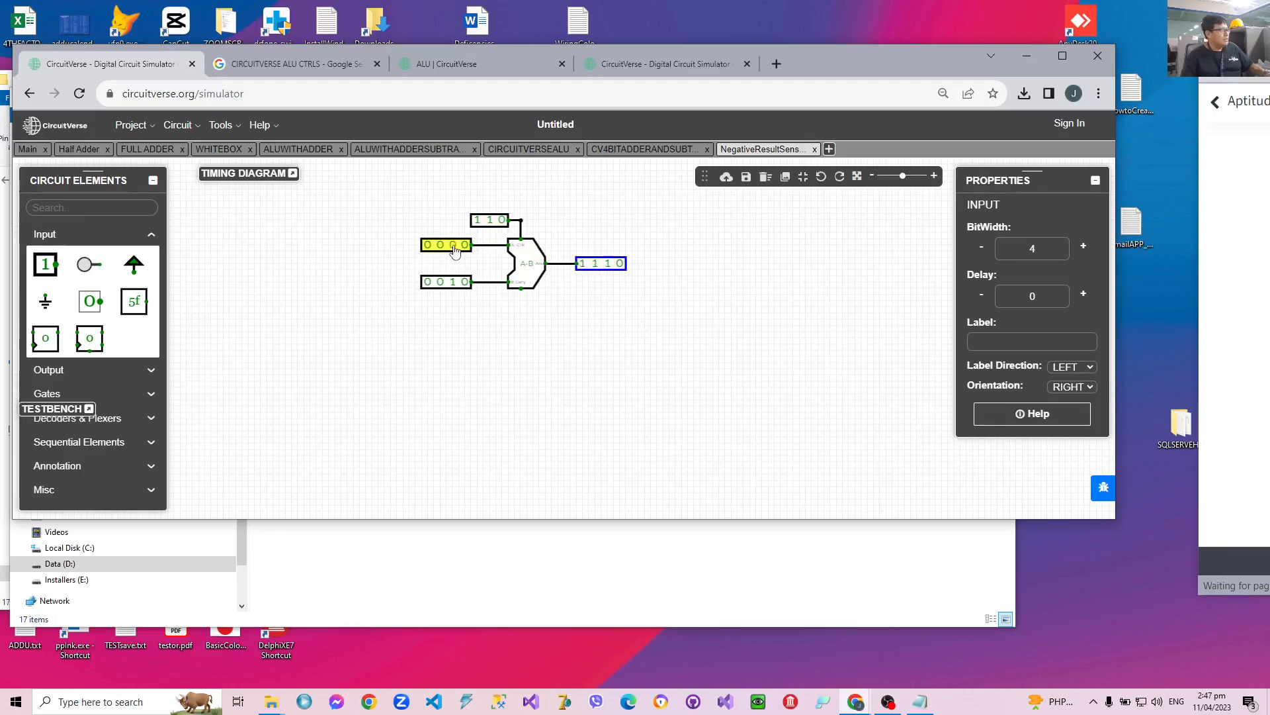
pyautogui.click(452, 246)
pyautogui.click(427, 281)
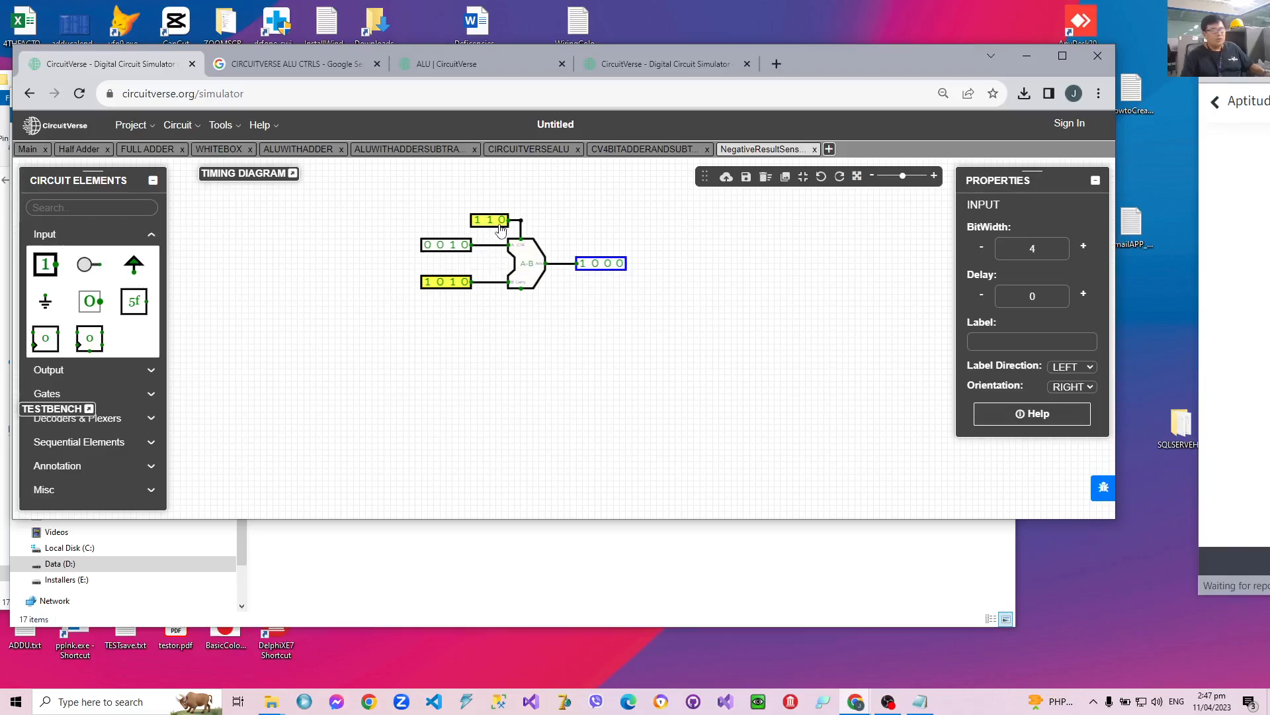
# Examine the ALU control code table in the CIRCUITVERSEALU circuit and return to the NegativeResultSensor circuit.
pyautogui.scroll(2, 700, 318)
pyautogui.moveTo(743, 289); pyautogui.dragTo(747, 356)
pyautogui.scroll(2, 746, 355)
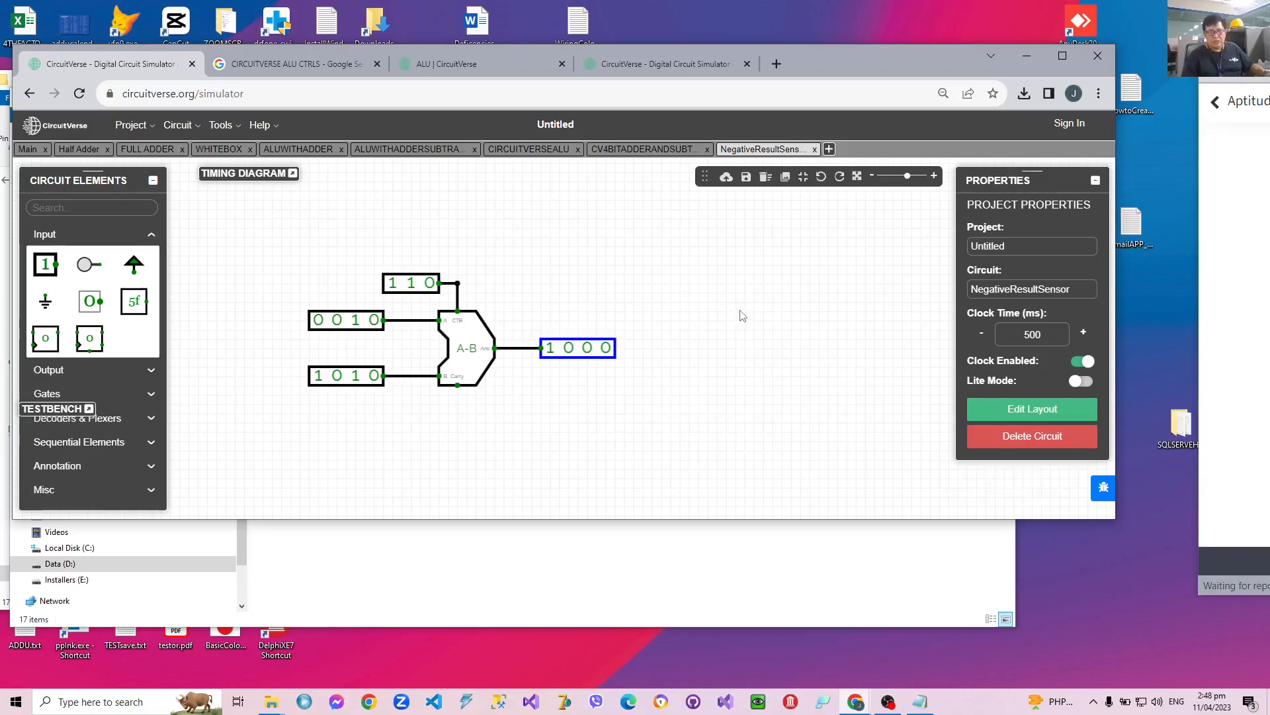
pyautogui.click(559, 152)
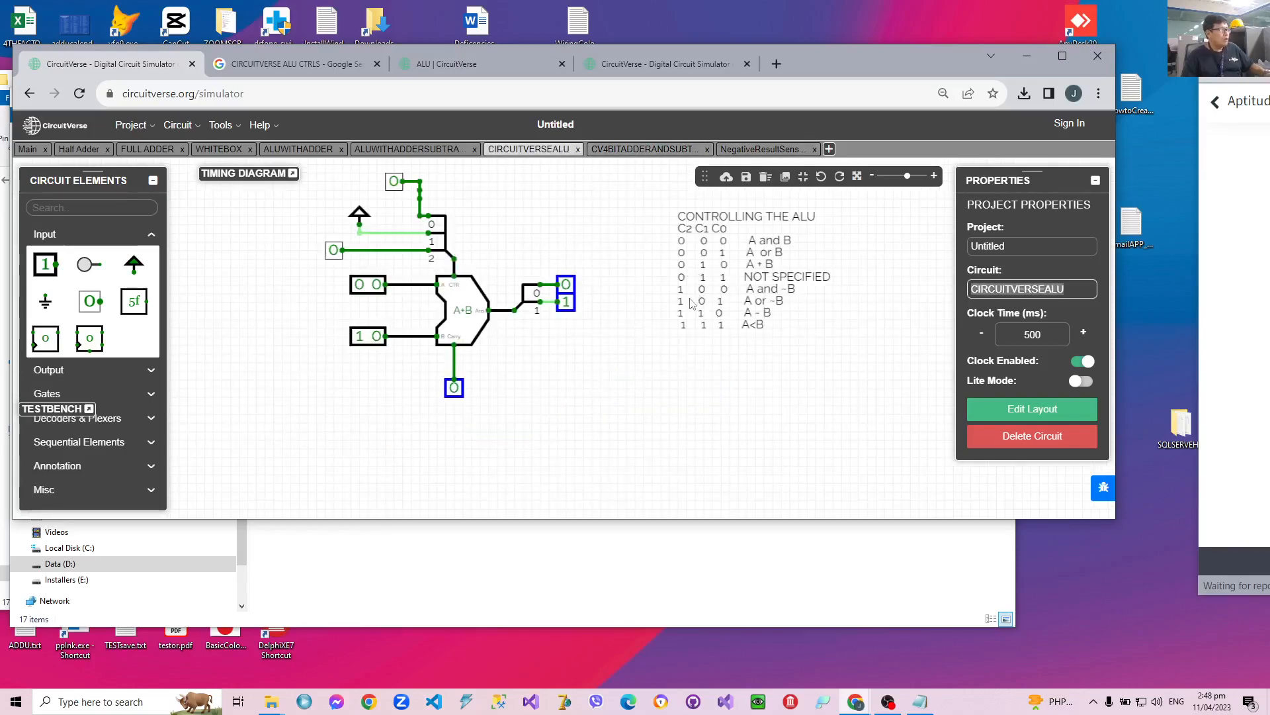
pyautogui.click(768, 152)
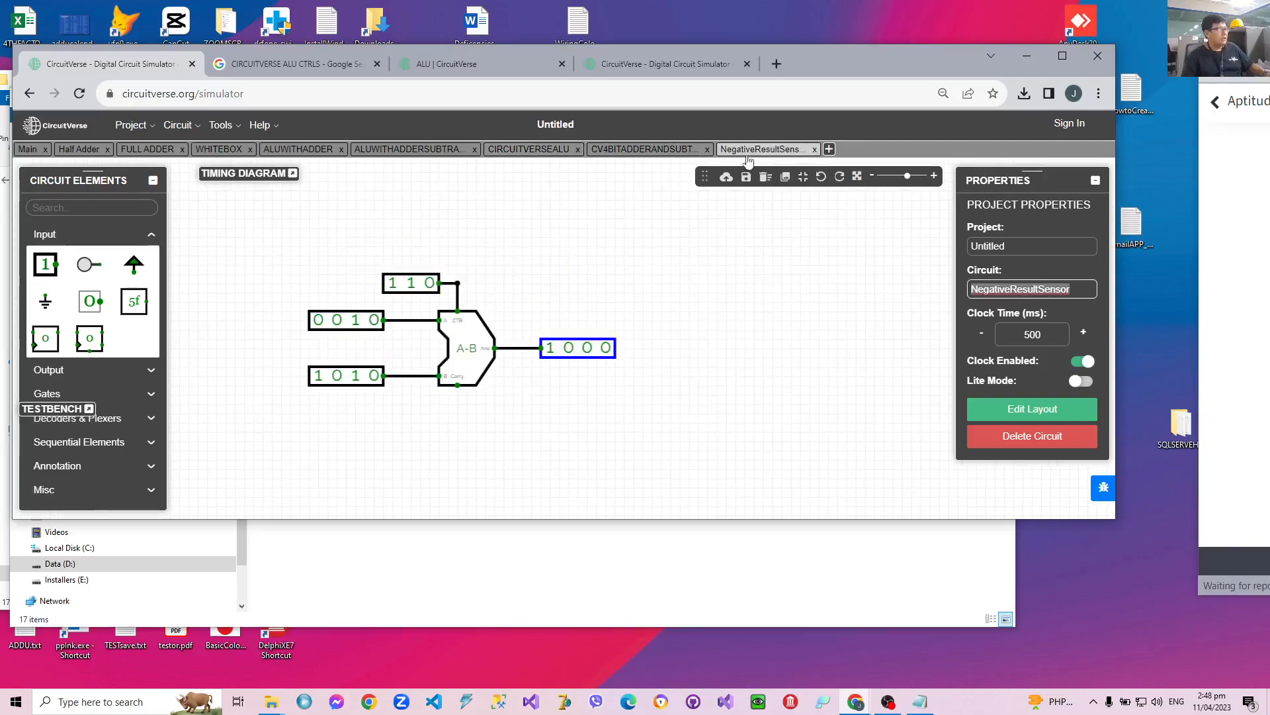
# Replace the ALU's 3-bit control input with a splitter of bit width 3, divided into single bits and connected to the control wire.
pyautogui.click(421, 287)
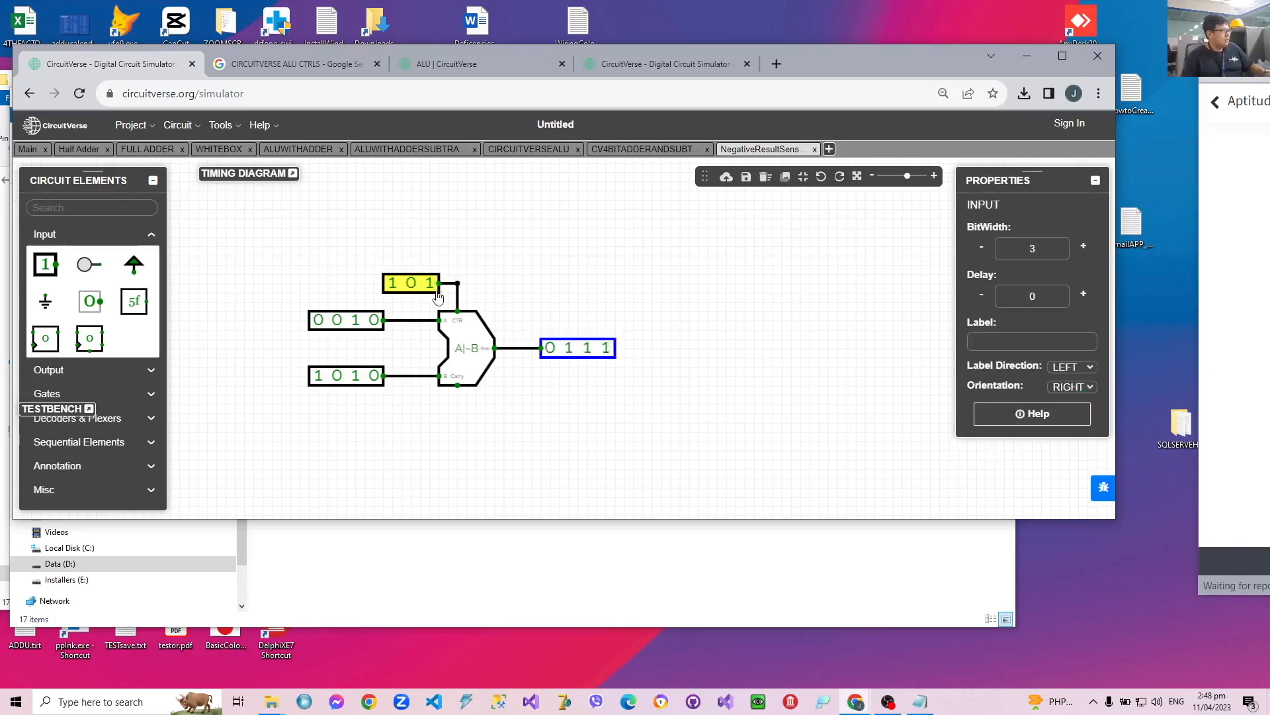
pyautogui.press('Delete')
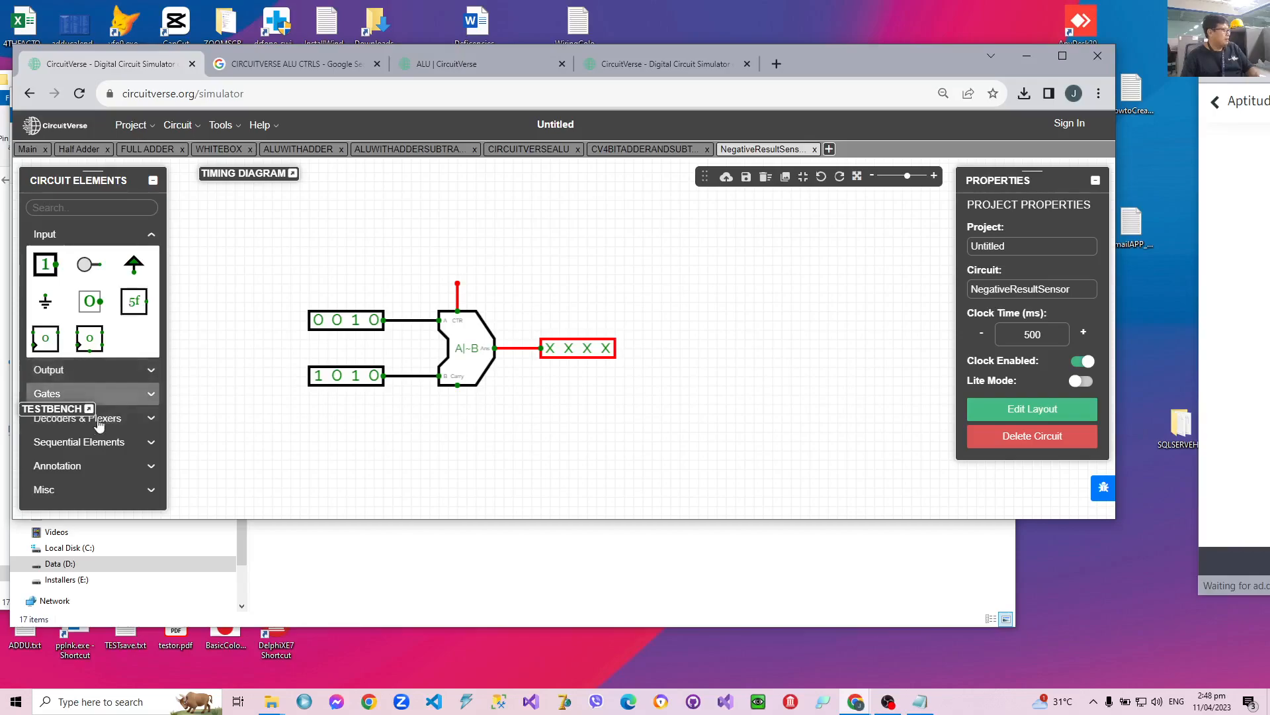
pyautogui.click(76, 489)
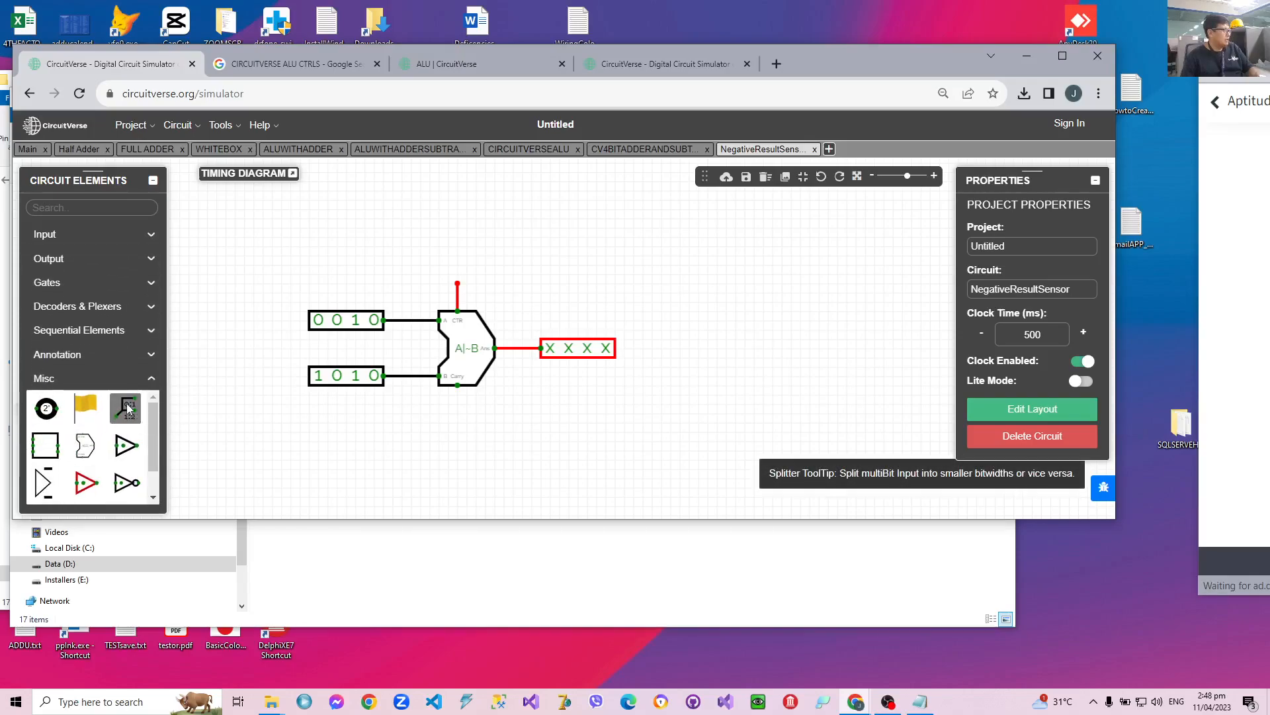
pyautogui.click(128, 408)
pyautogui.write('3')
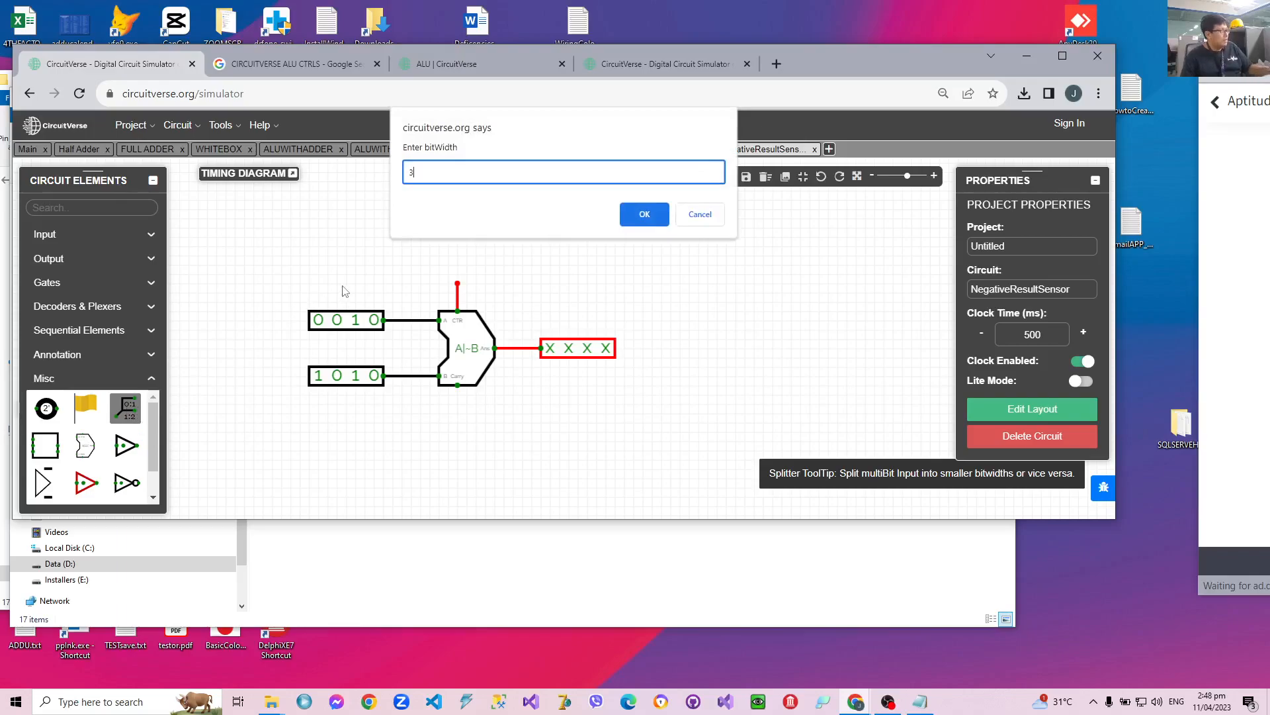
pyautogui.click(653, 223)
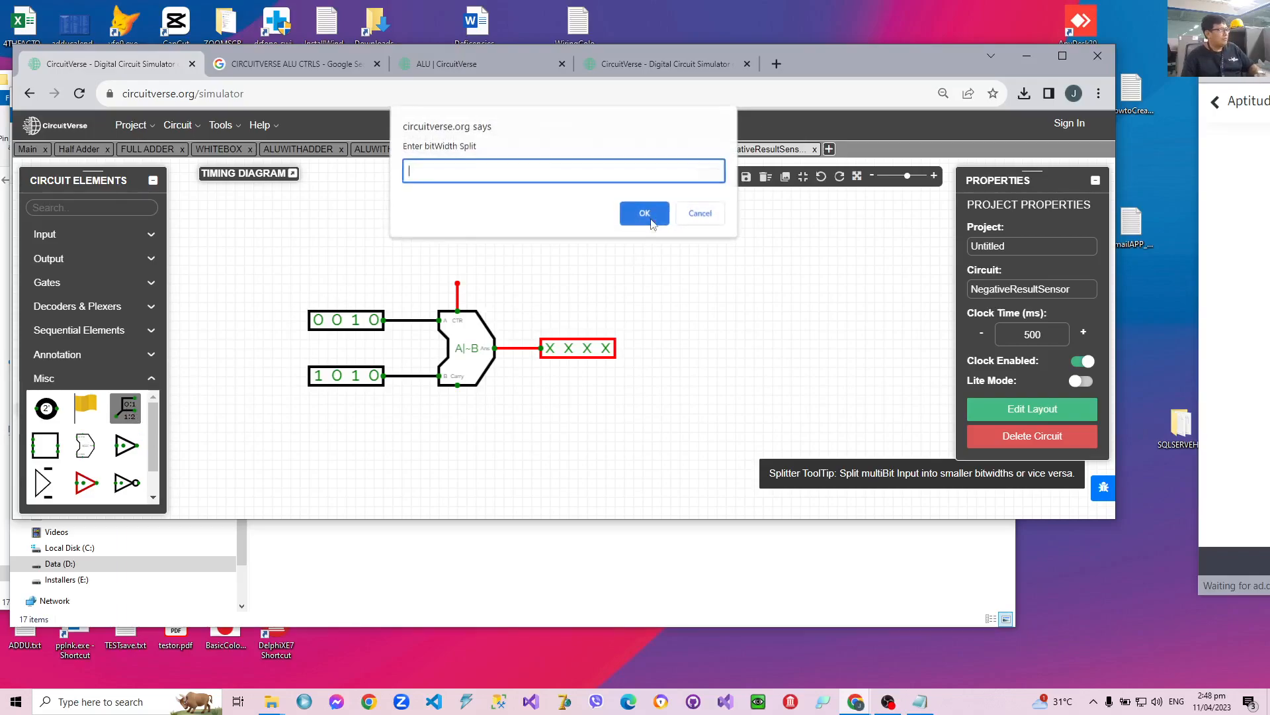
pyautogui.click(652, 223)
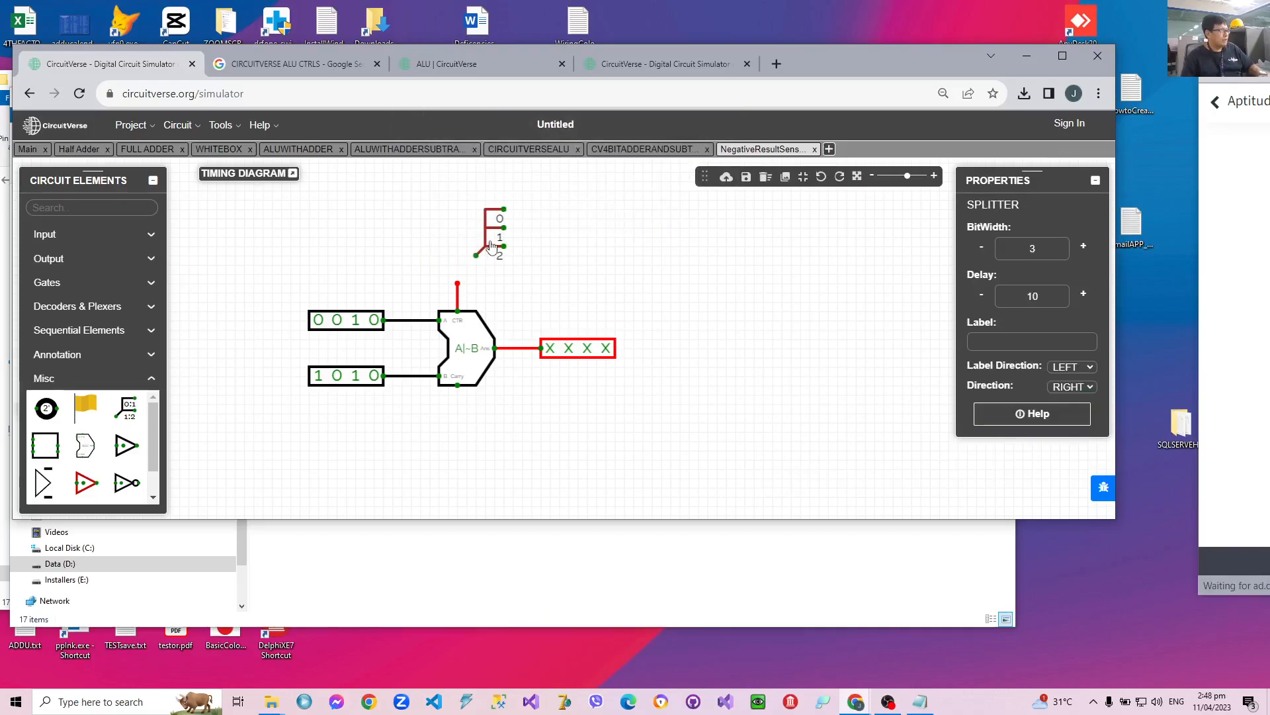
pyautogui.click(481, 260)
pyautogui.moveTo(458, 286); pyautogui.dragTo(457, 274)
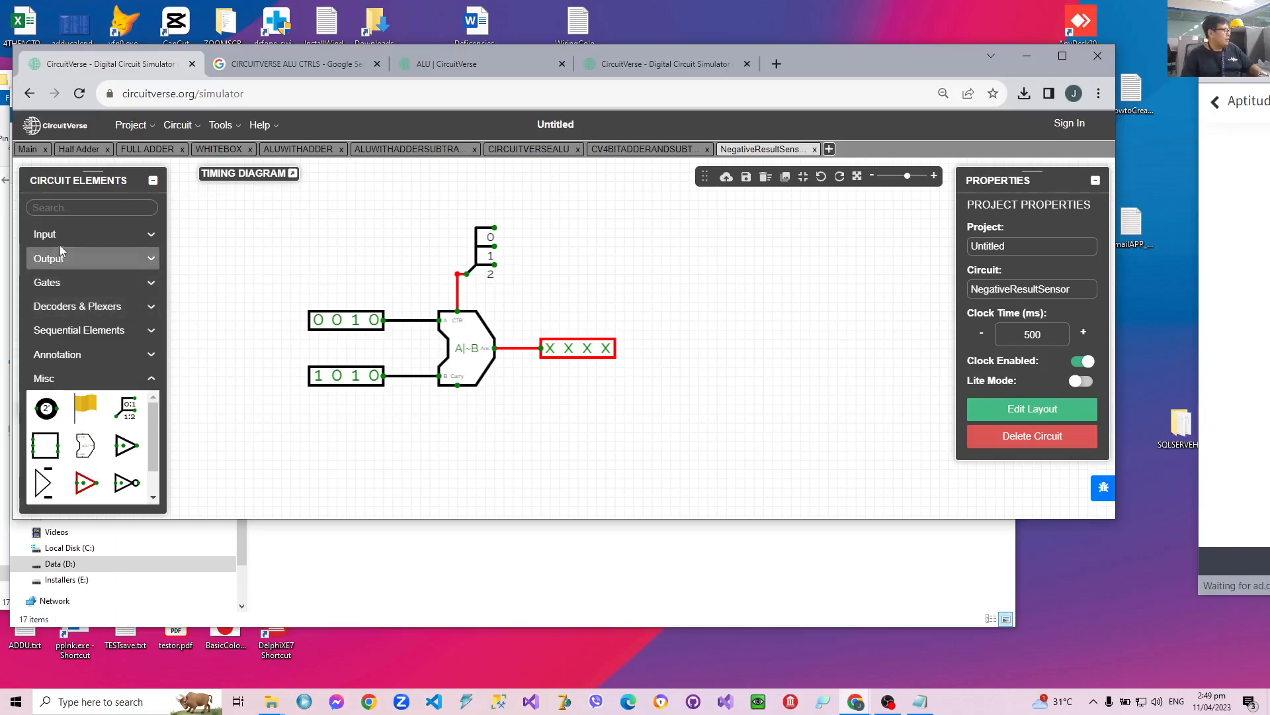
# Place an AND gate to the right of the splitter and set its input size to 3.
pyautogui.click(49, 283)
pyautogui.click(46, 312)
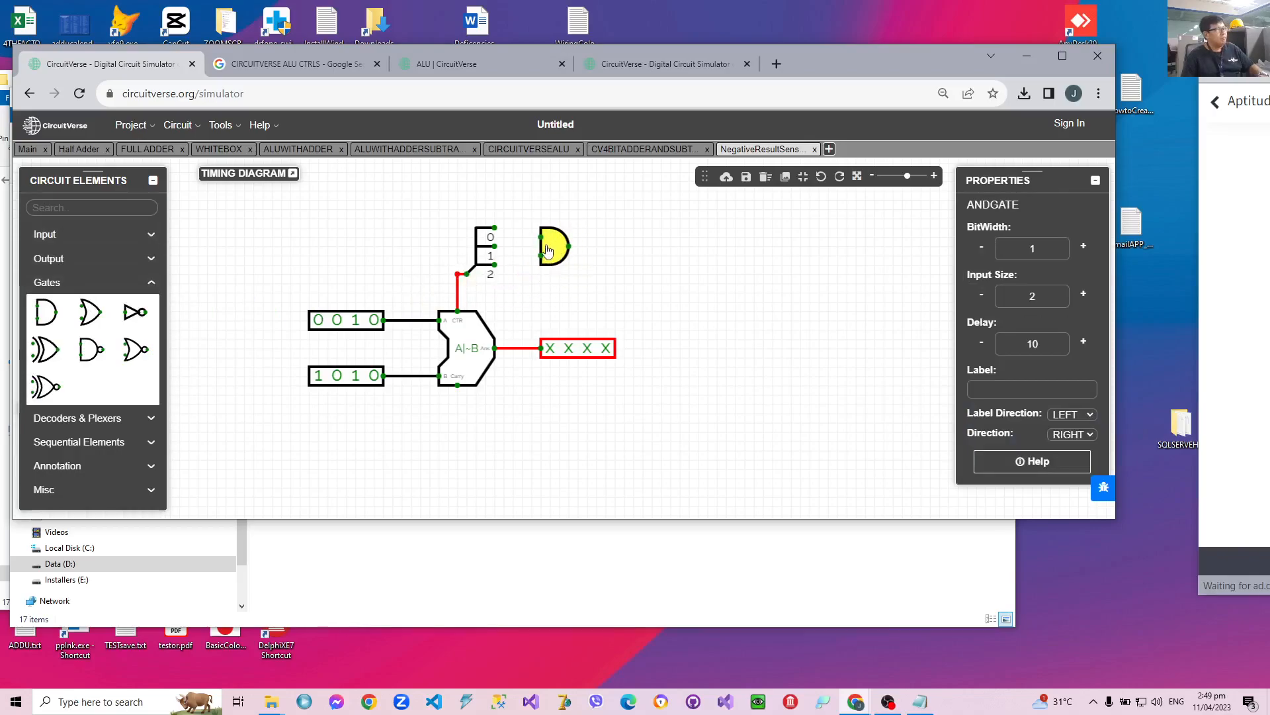
pyautogui.click(556, 237)
pyautogui.click(1083, 294)
pyautogui.click(1083, 293)
pyautogui.click(1083, 293)
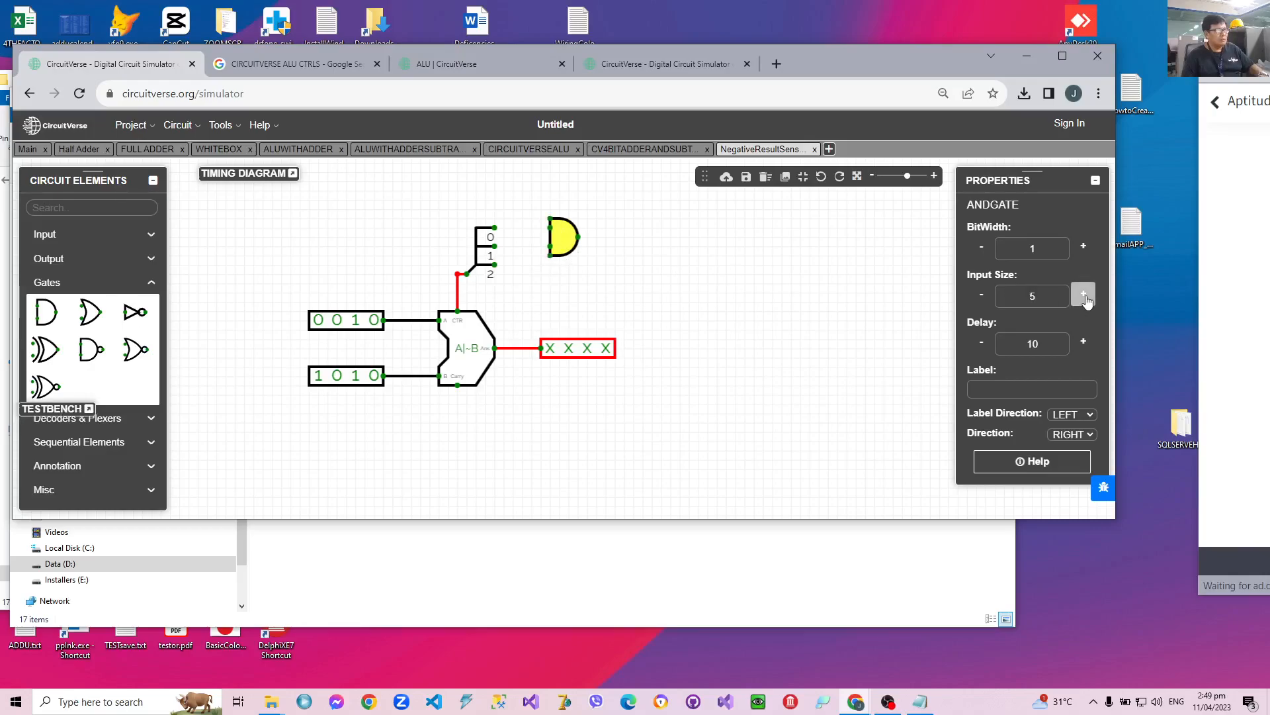
pyautogui.click(982, 295)
pyautogui.click(981, 294)
pyautogui.moveTo(564, 240); pyautogui.dragTo(592, 239)
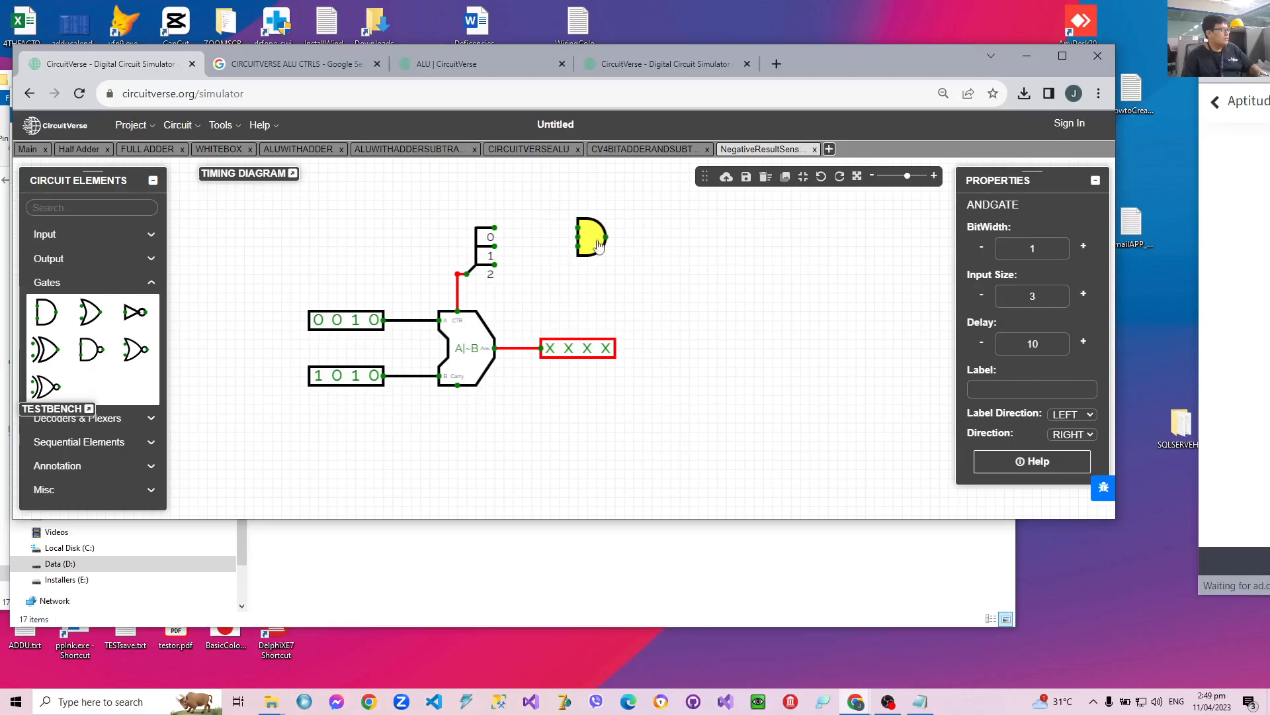
# Wire splitter bit 0 through a new NOT gate to the AND gate, and bits 1 and 2 directly to it.
pyautogui.moveTo(135, 312); pyautogui.dragTo(579, 228)
pyautogui.moveTo(496, 229); pyautogui.dragTo(578, 239)
pyautogui.moveTo(495, 264); pyautogui.dragTo(561, 249)
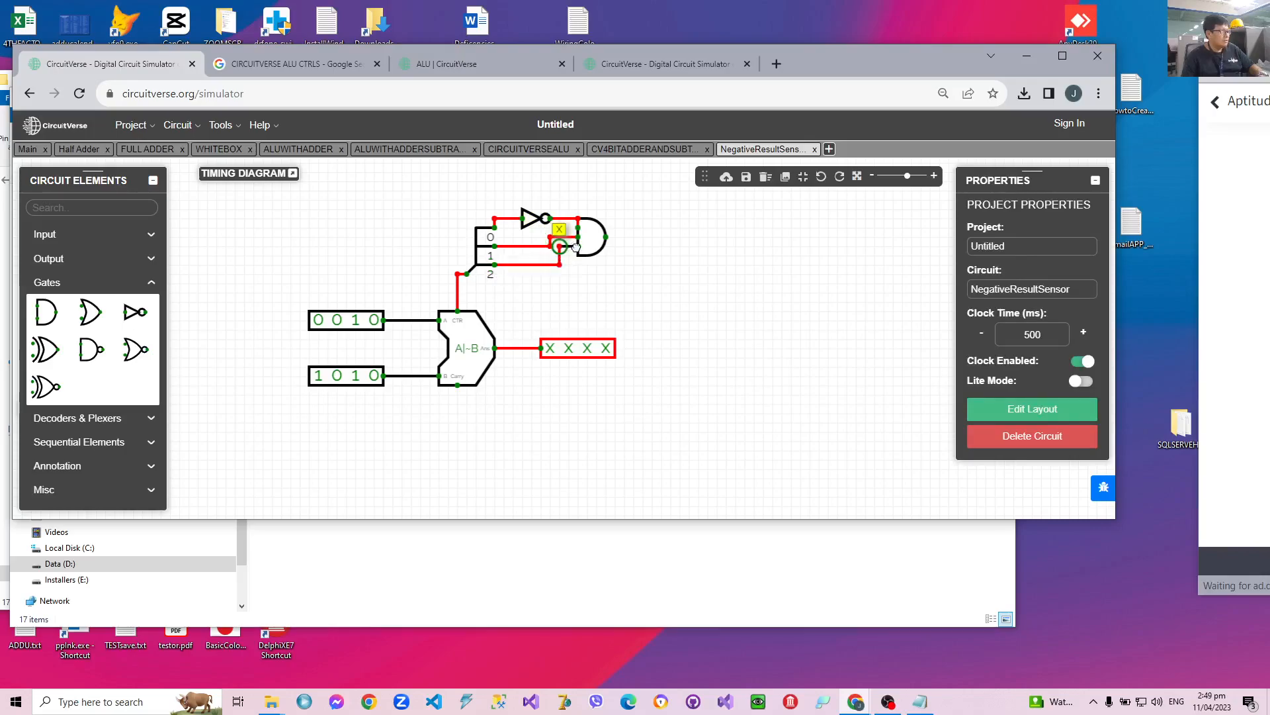
pyautogui.moveTo(577, 247); pyautogui.dragTo(578, 246)
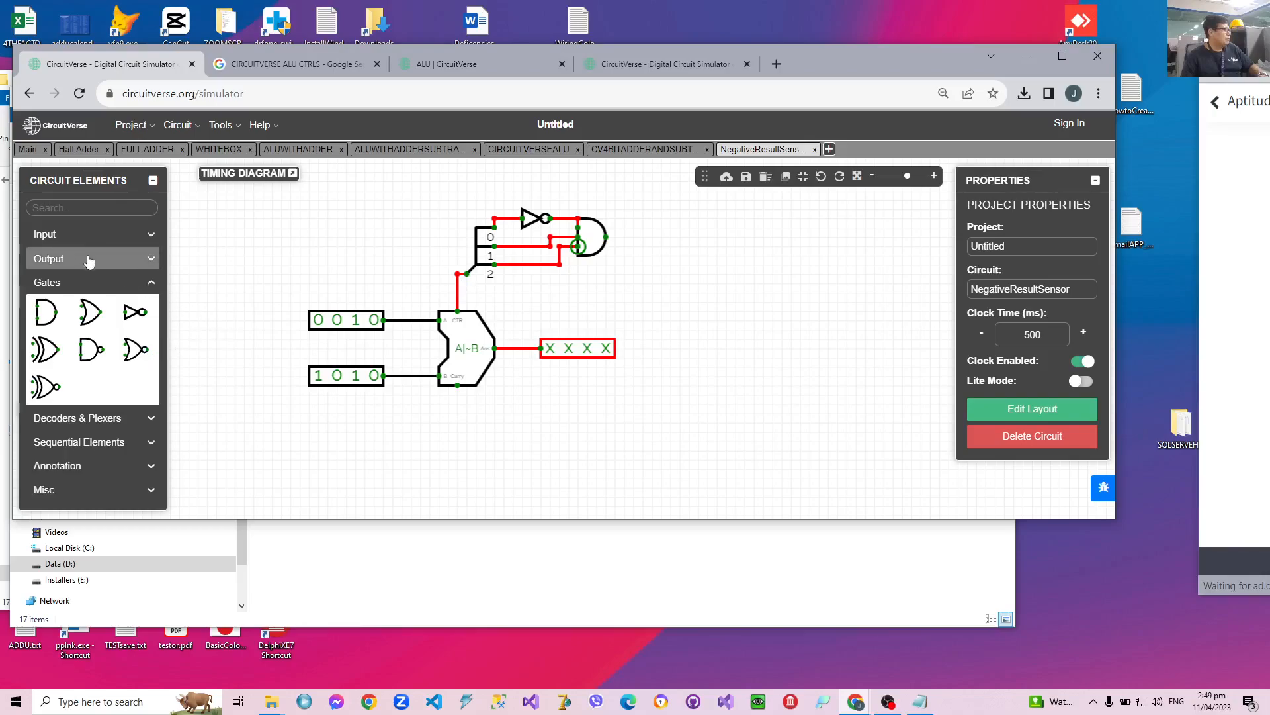
# Add a 1-bit output connected to the AND gate's output and label it NEGATIVE.
pyautogui.click(51, 258)
pyautogui.click(44, 287)
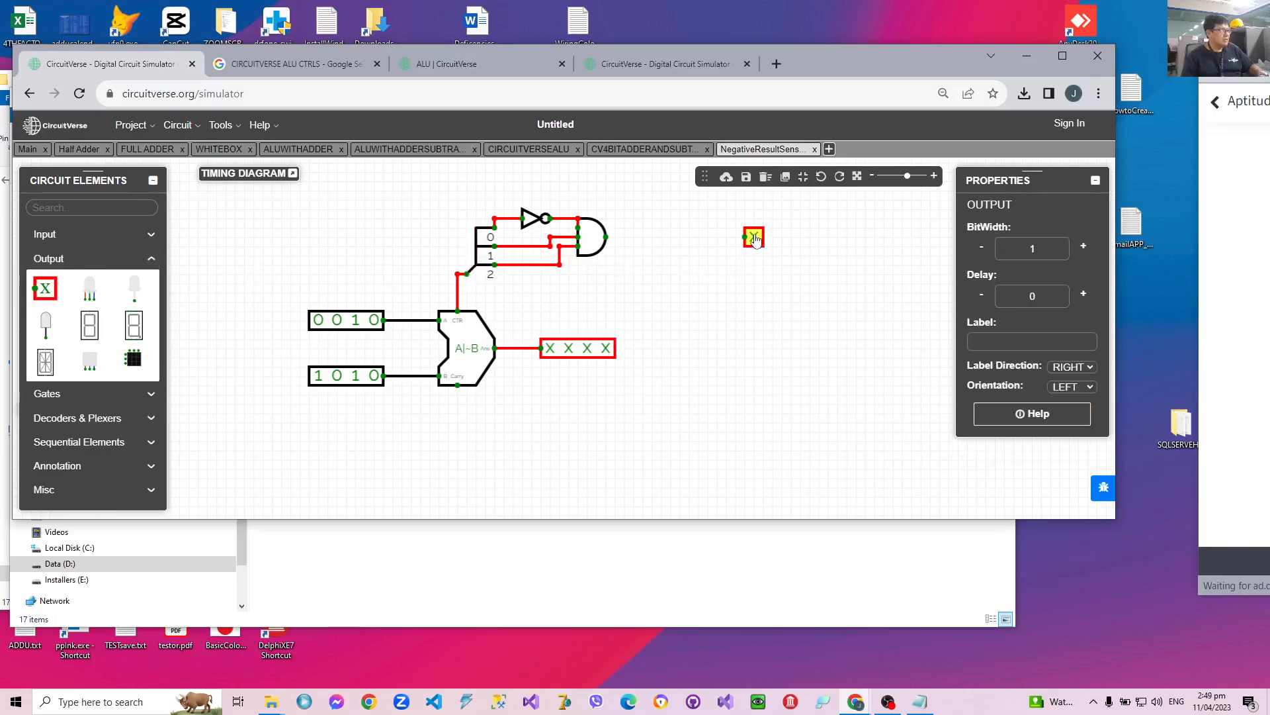
pyautogui.moveTo(607, 245); pyautogui.dragTo(743, 237)
pyautogui.click(760, 240)
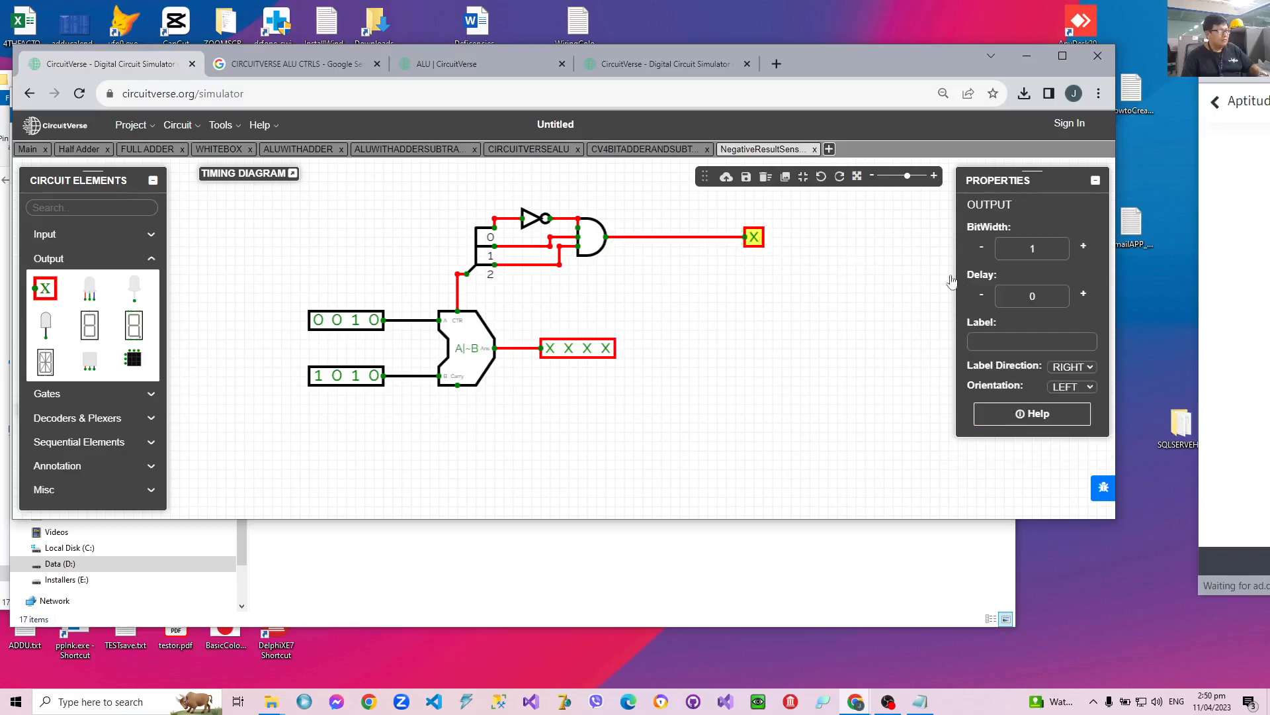
pyautogui.click(1013, 338)
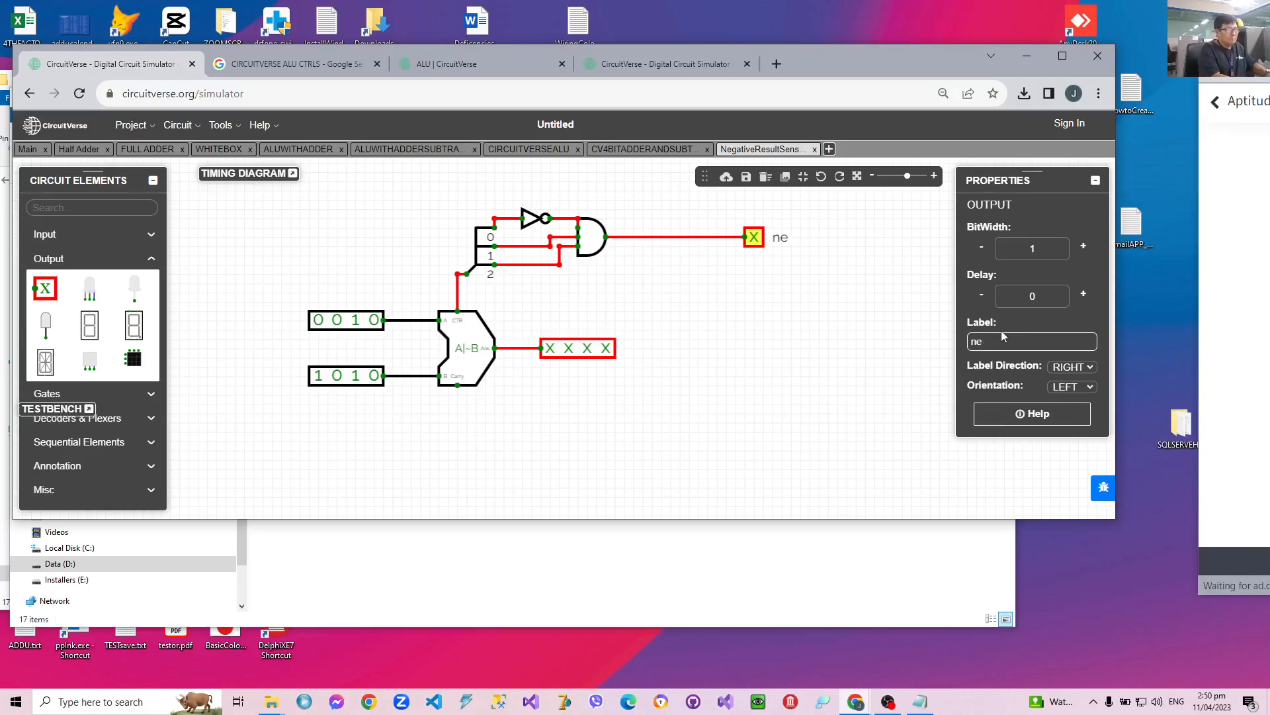
pyautogui.write('NEGATIE')
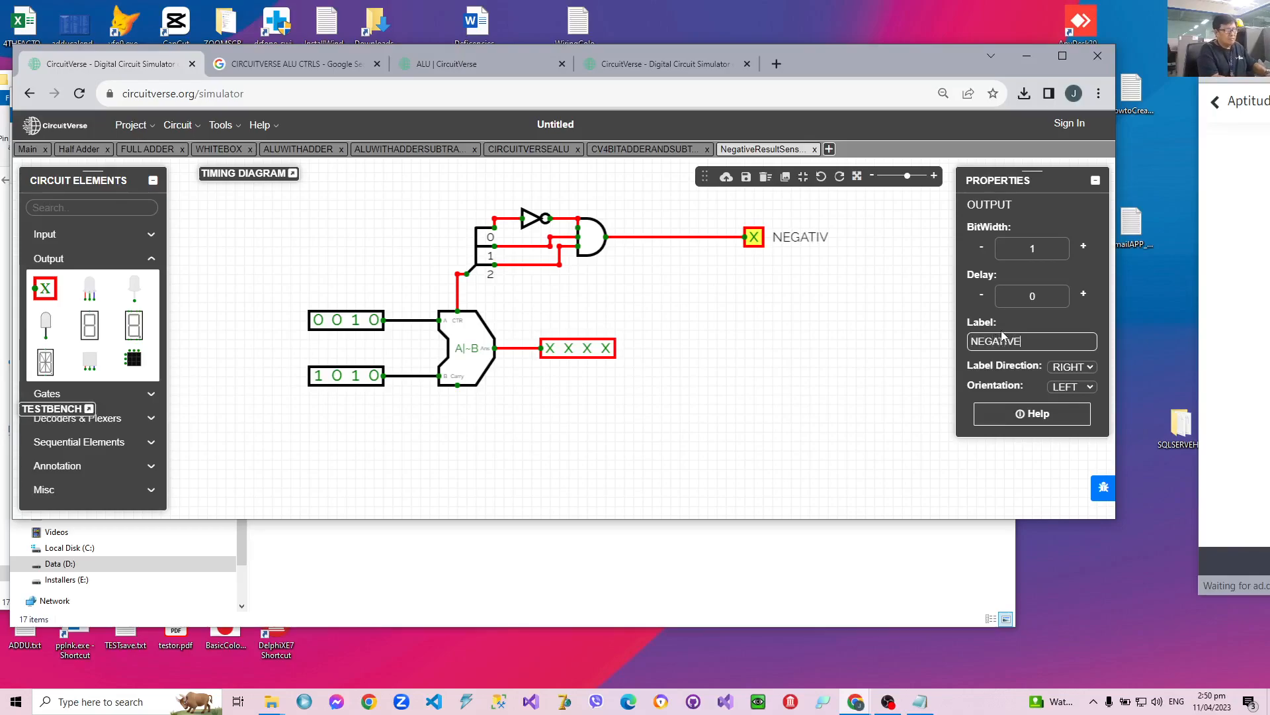
pyautogui.click(858, 346)
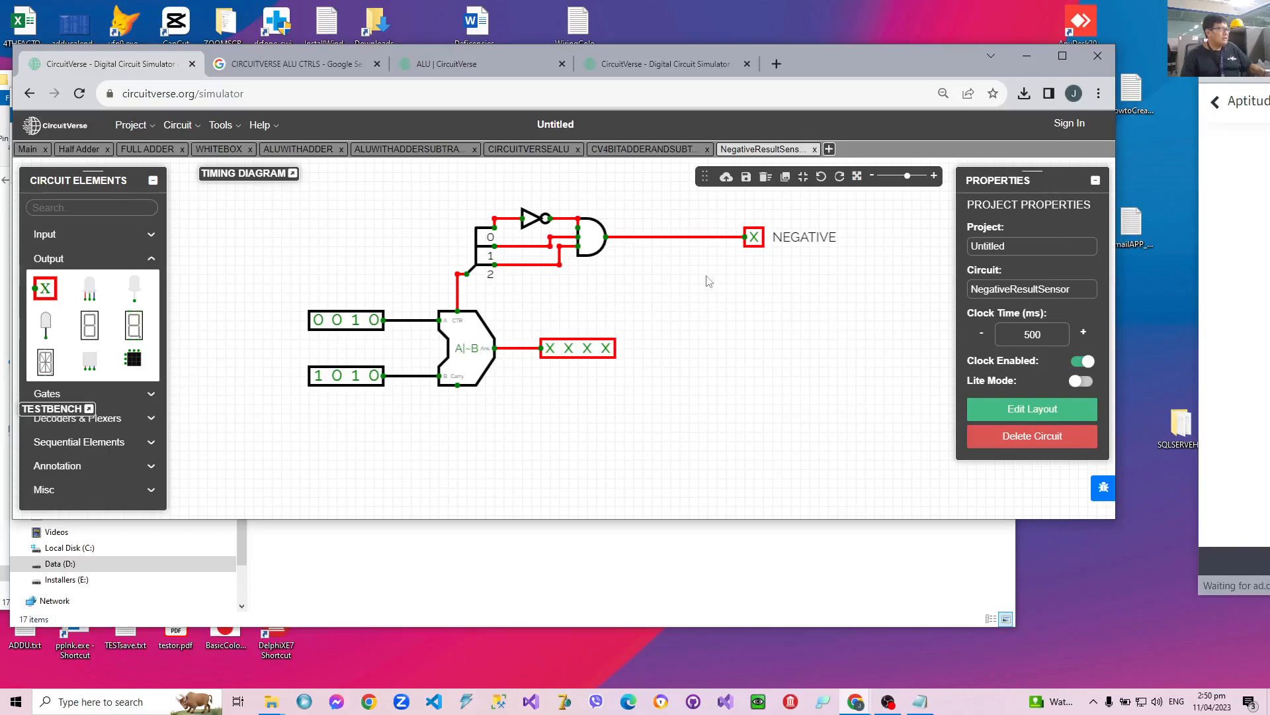
# Delete the AND gate with its NOT gate wire and place a new 3-input AND gate closer to the NEGATIVE output.
pyautogui.click(577, 221)
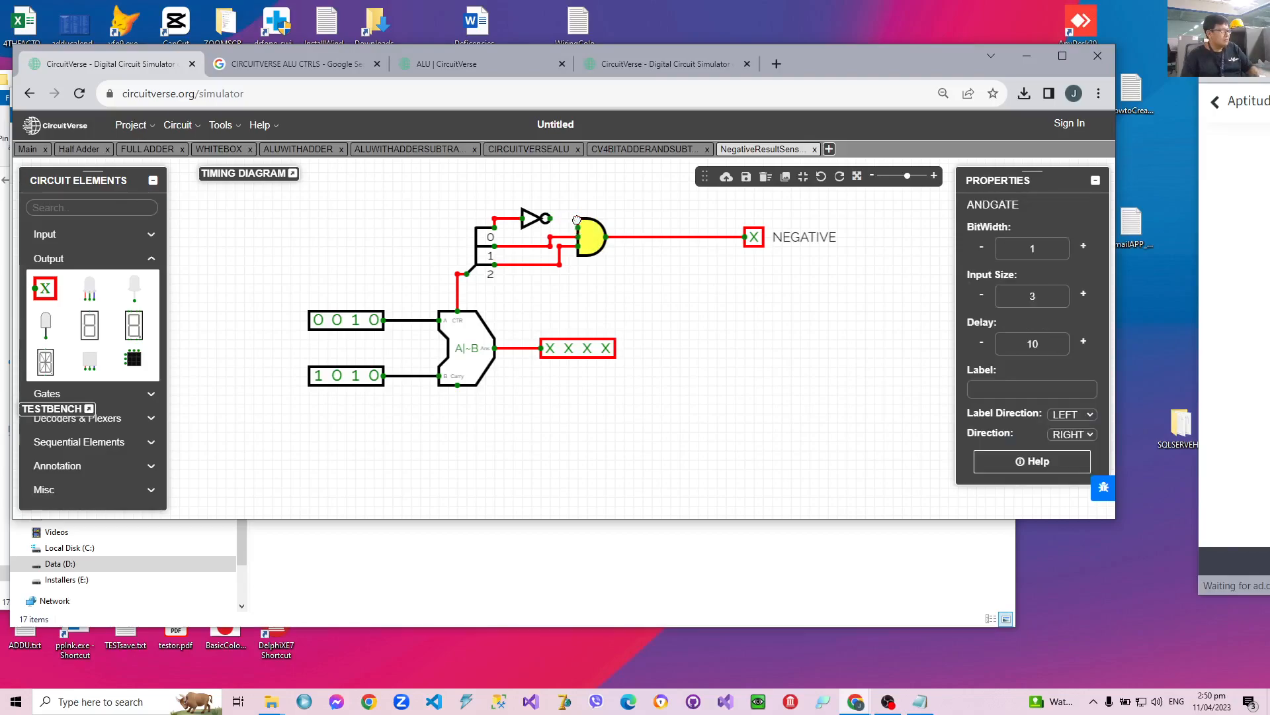
pyautogui.press('Delete')
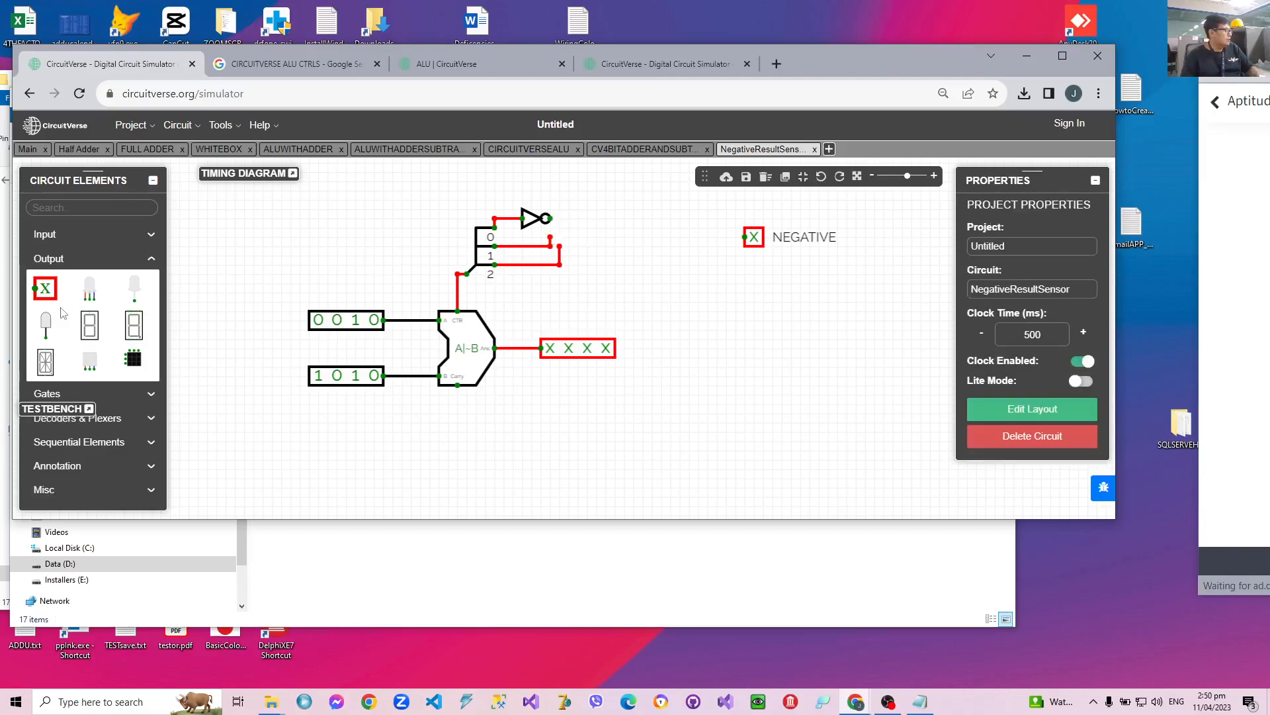
pyautogui.click(46, 395)
pyautogui.click(46, 312)
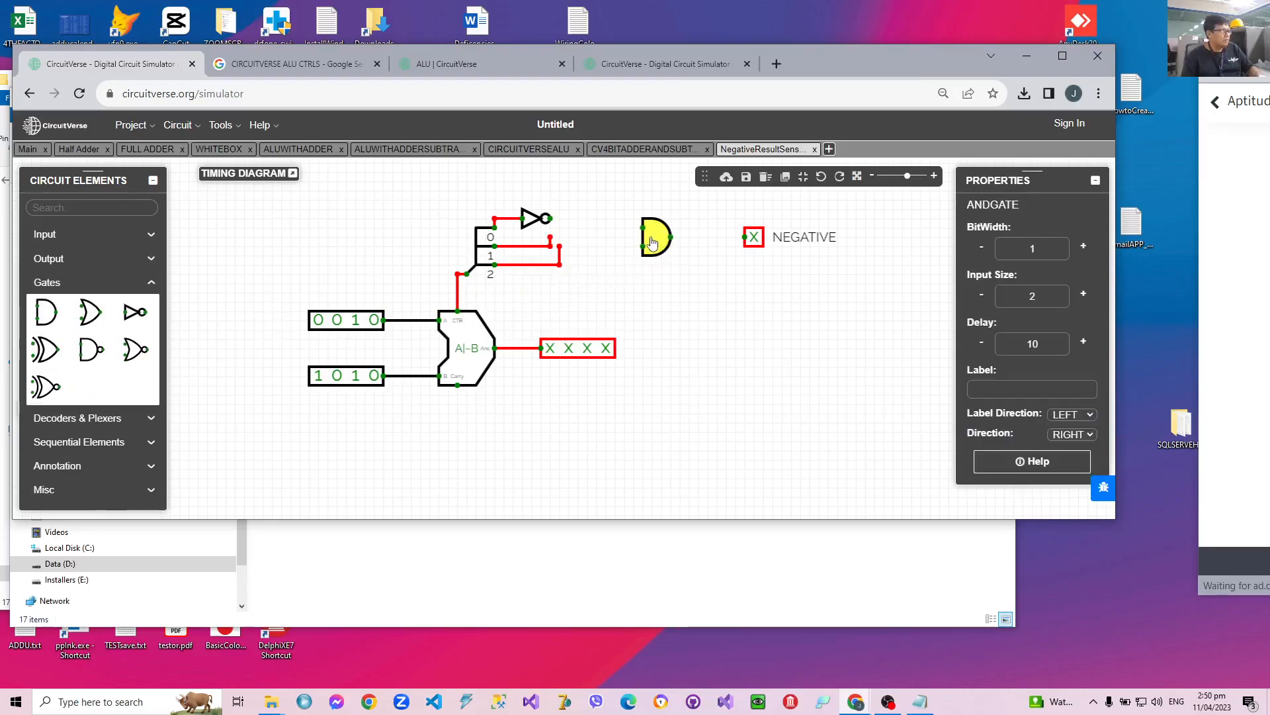
pyautogui.click(652, 241)
pyautogui.click(1083, 294)
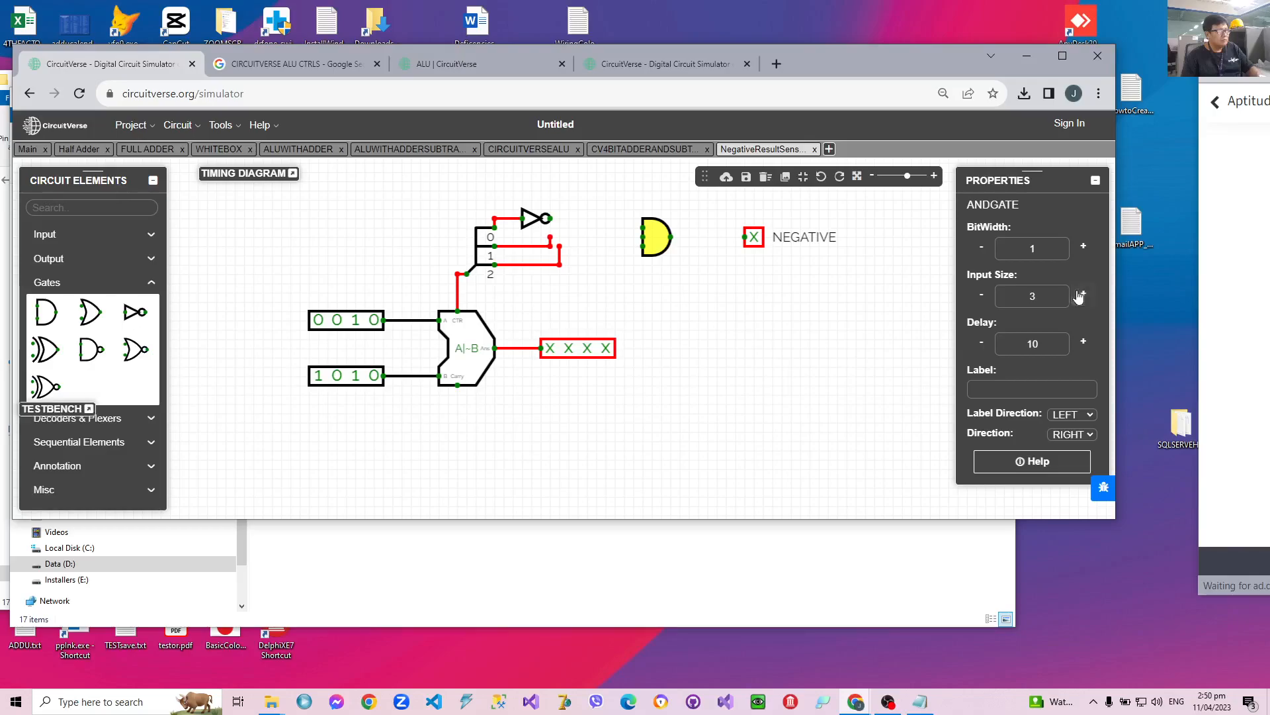
# Wire the NOT gate and splitter bits 1 and 2 to the new AND gate, and its output to NEGATIVE.
pyautogui.moveTo(548, 219); pyautogui.dragTo(644, 236)
pyautogui.moveTo(551, 238); pyautogui.dragTo(639, 236)
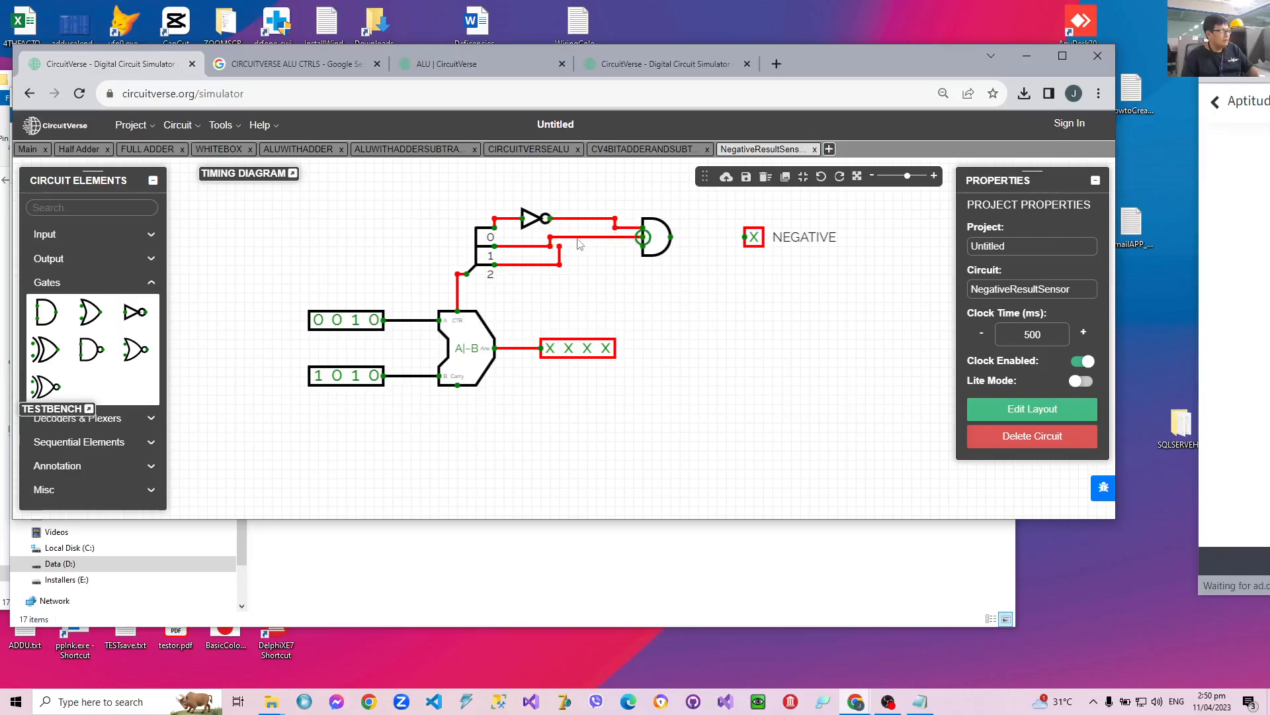
pyautogui.moveTo(560, 246); pyautogui.dragTo(642, 246)
pyautogui.moveTo(745, 238); pyautogui.dragTo(671, 237)
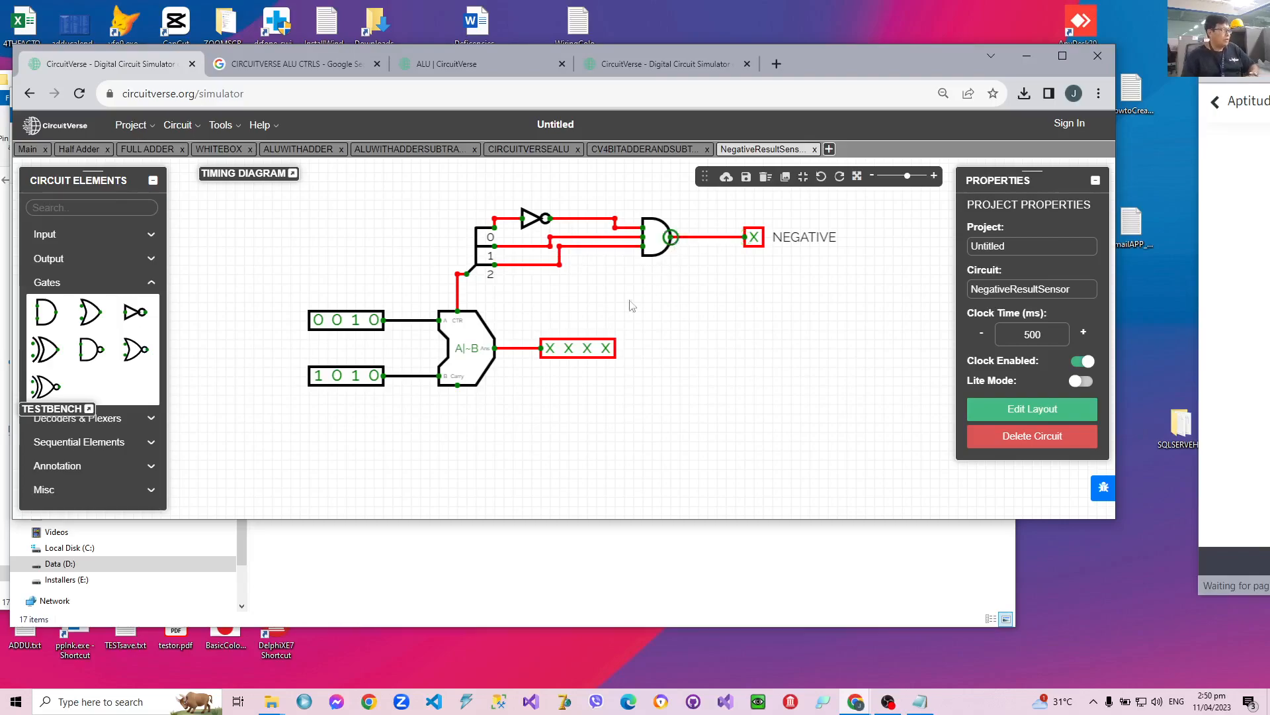
# Move the ALU, its 4-bit output and both 4-bit inputs down to free space below the splitter.
pyautogui.moveTo(437, 368); pyautogui.dragTo(428, 451)
pyautogui.moveTo(562, 359); pyautogui.dragTo(567, 437)
pyautogui.moveTo(347, 384); pyautogui.dragTo(335, 460)
pyautogui.moveTo(340, 323); pyautogui.dragTo(333, 410)
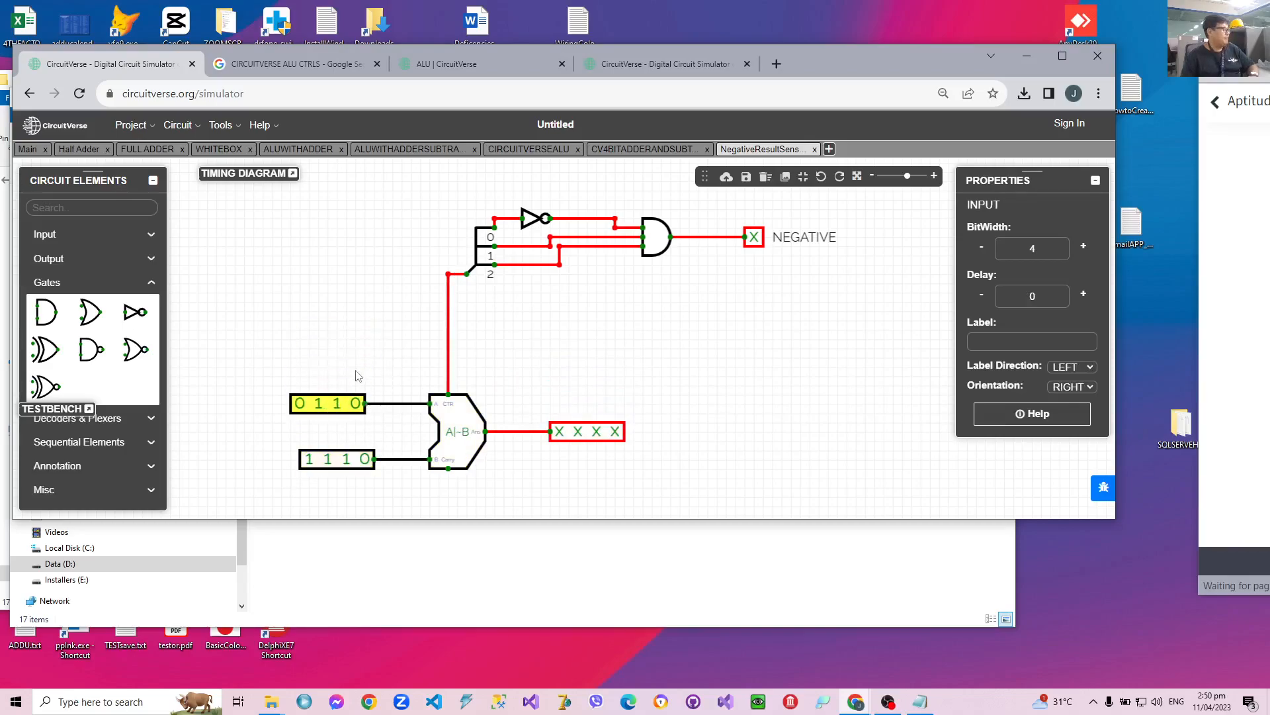
# Place a second ALU above the 4-bit output and wire its A and B pins to the existing A and B input wires.
pyautogui.click(72, 490)
pyautogui.moveTo(84, 445); pyautogui.dragTo(689, 379)
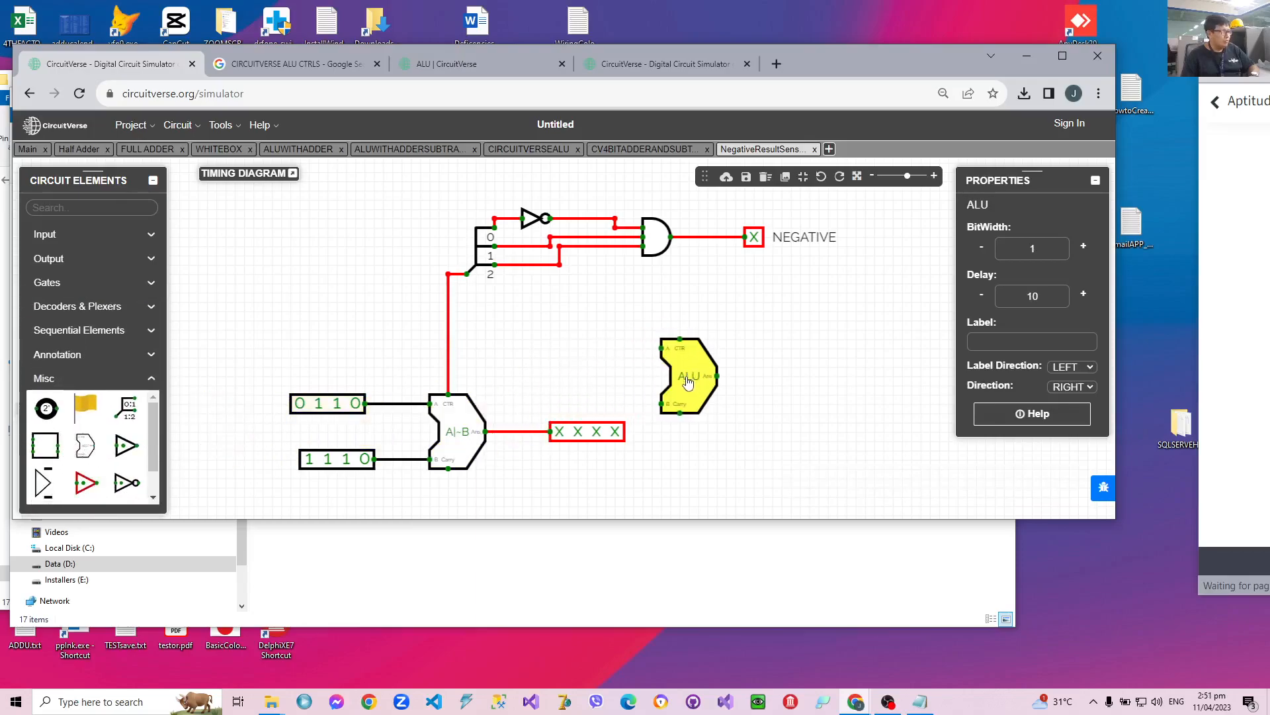
pyautogui.moveTo(671, 378); pyautogui.dragTo(426, 370)
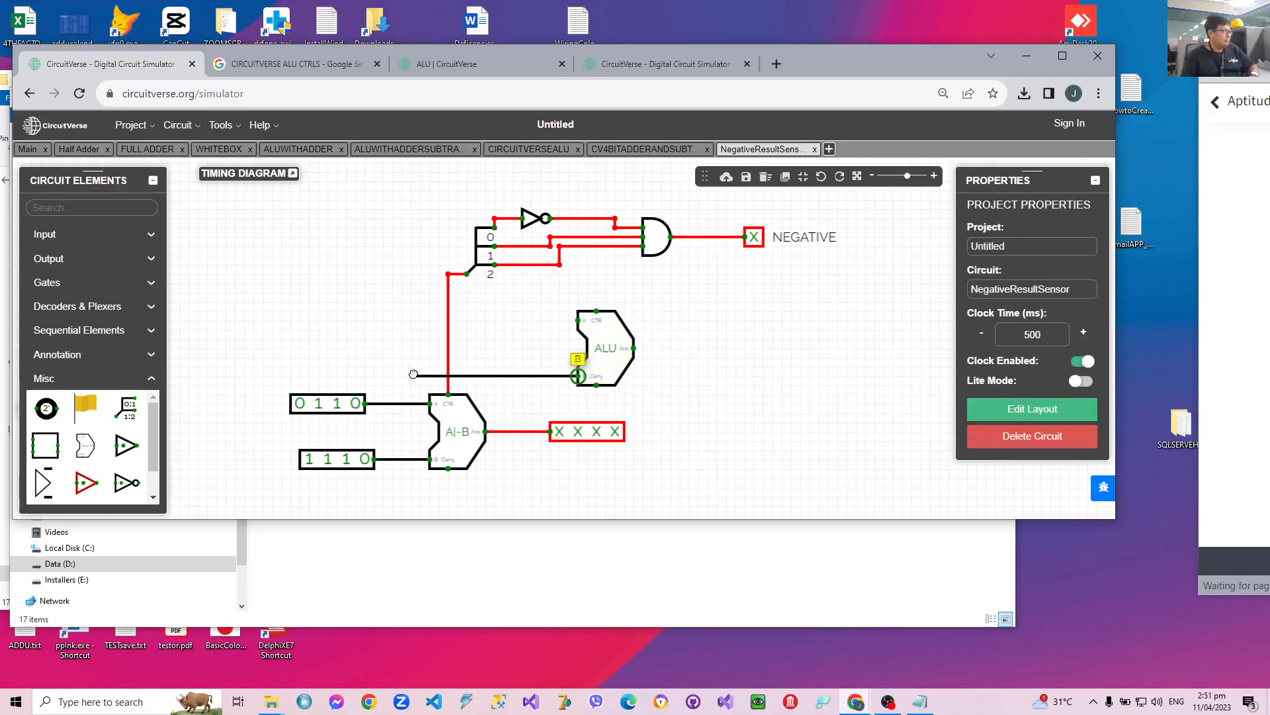
pyautogui.moveTo(413, 419); pyautogui.dragTo(411, 460)
pyautogui.moveTo(386, 405)
pyautogui.mouseDown()
pyautogui.moveTo(393, 321)
pyautogui.moveTo(540, 333)
pyautogui.moveTo(577, 321)
pyautogui.mouseUp()
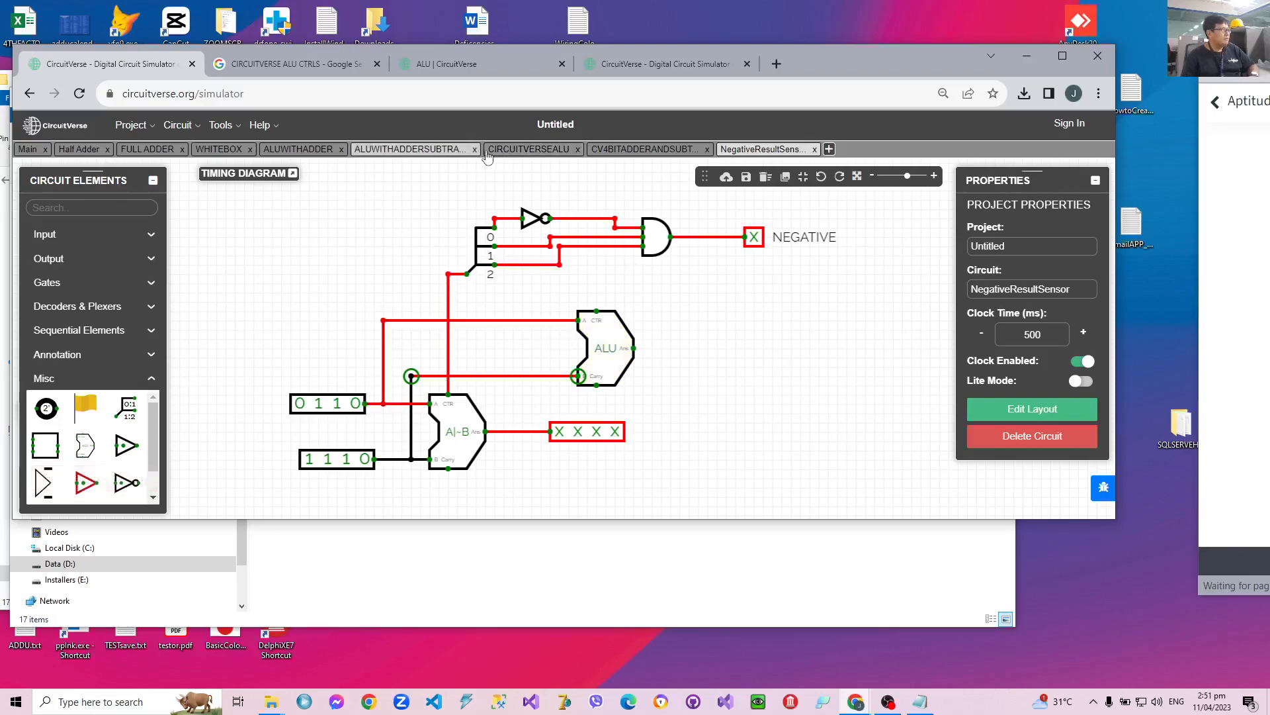
# Check the control codes in the CIRCUITVERSEALU circuit, and connect a 3-bit Power source to the second ALU's CTR pin in NegativeResultSensor.
pyautogui.click(528, 149)
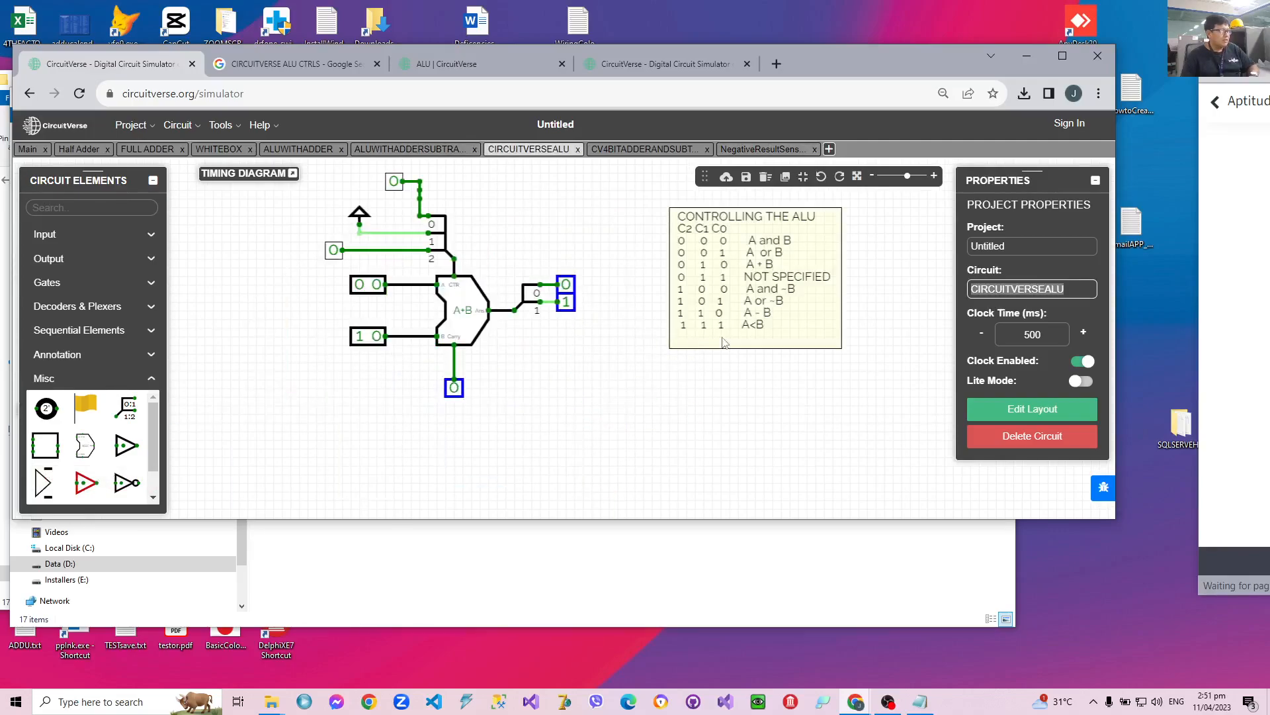
pyautogui.click(767, 149)
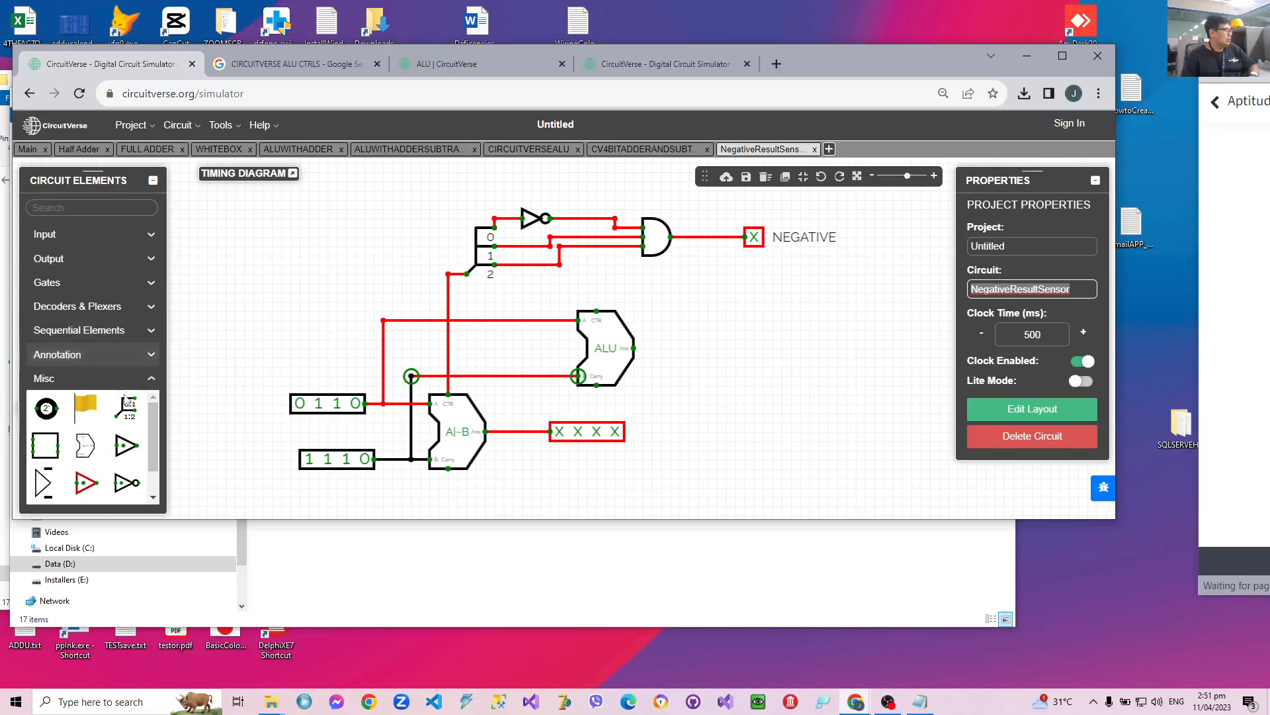
pyautogui.moveTo(596, 311); pyautogui.dragTo(597, 302)
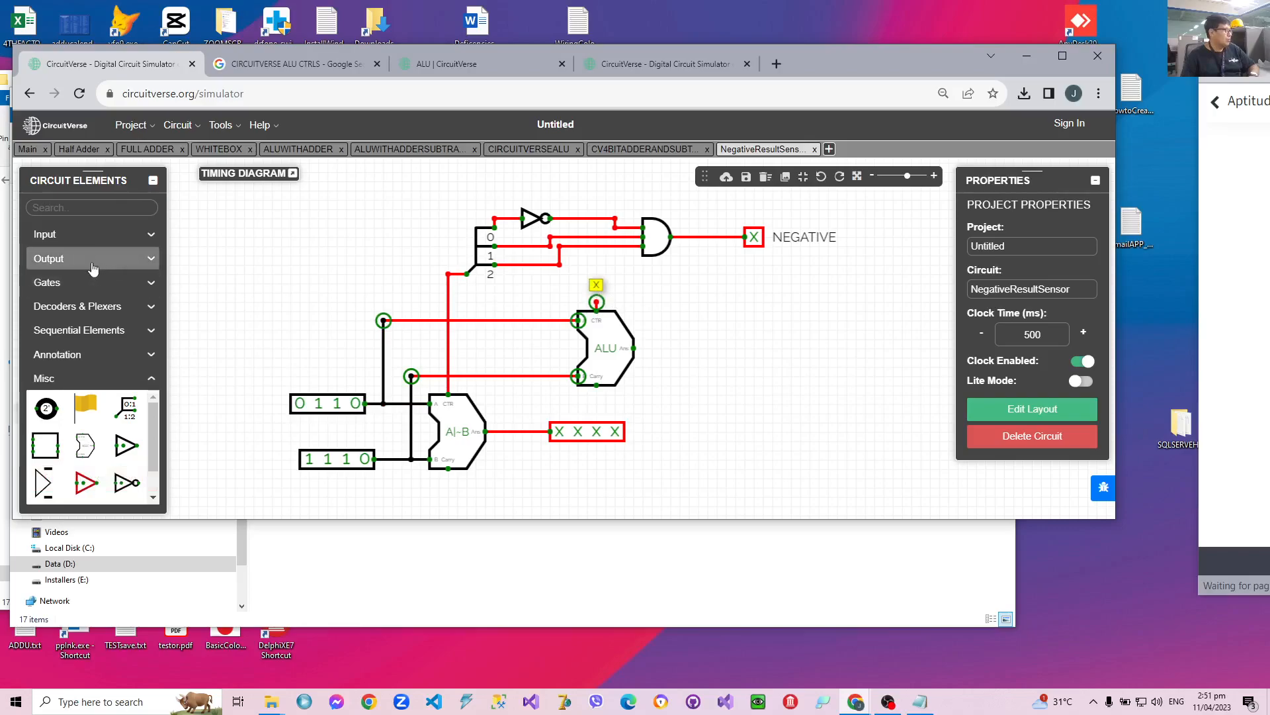
pyautogui.click(77, 236)
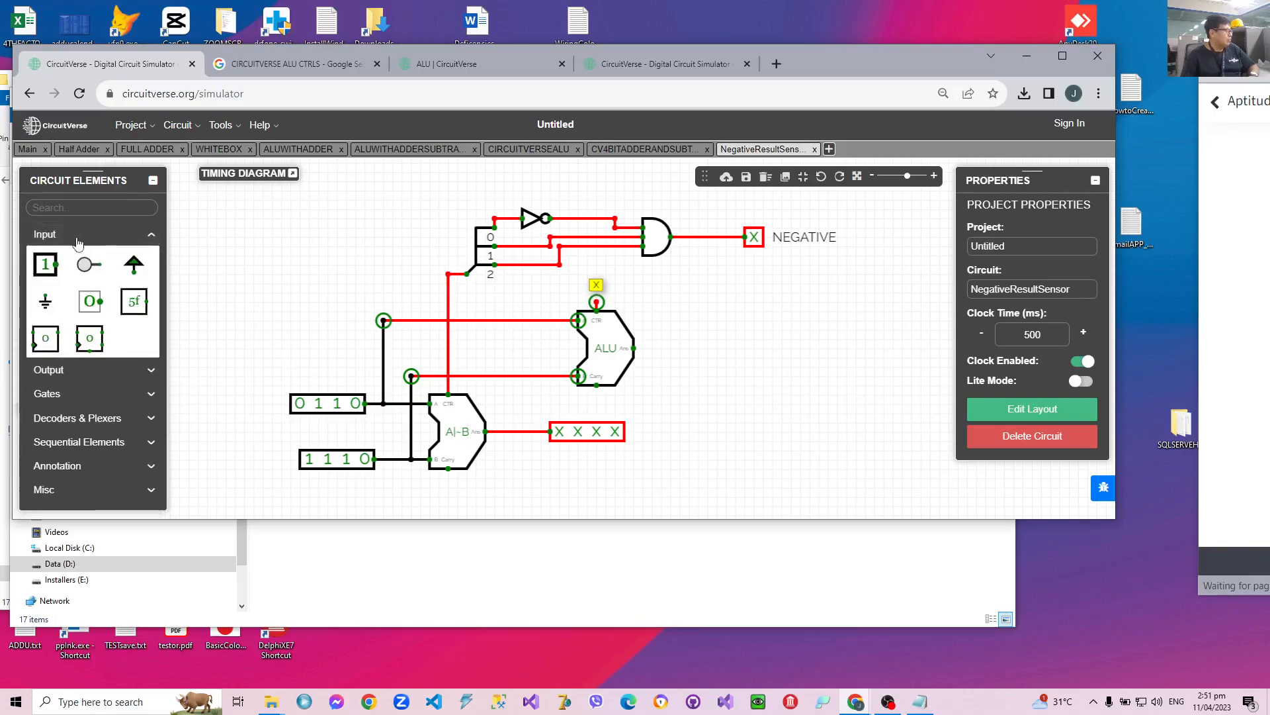
pyautogui.click(134, 265)
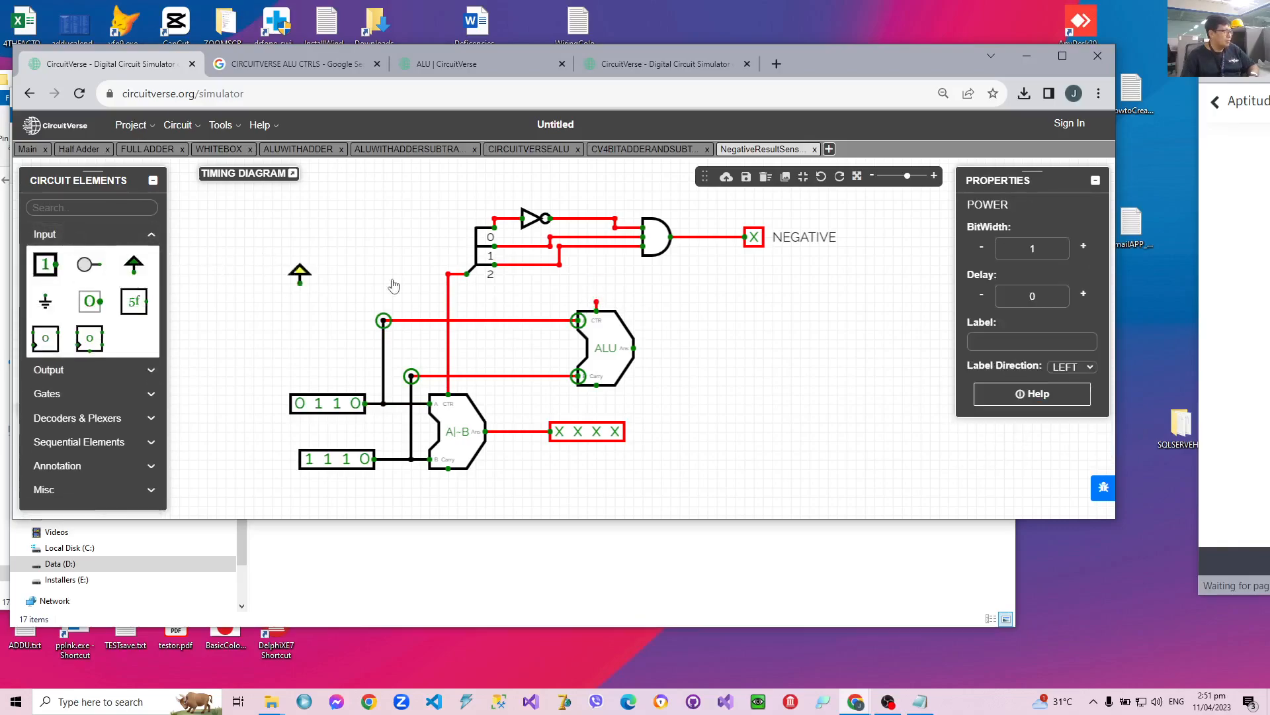
pyautogui.click(596, 286)
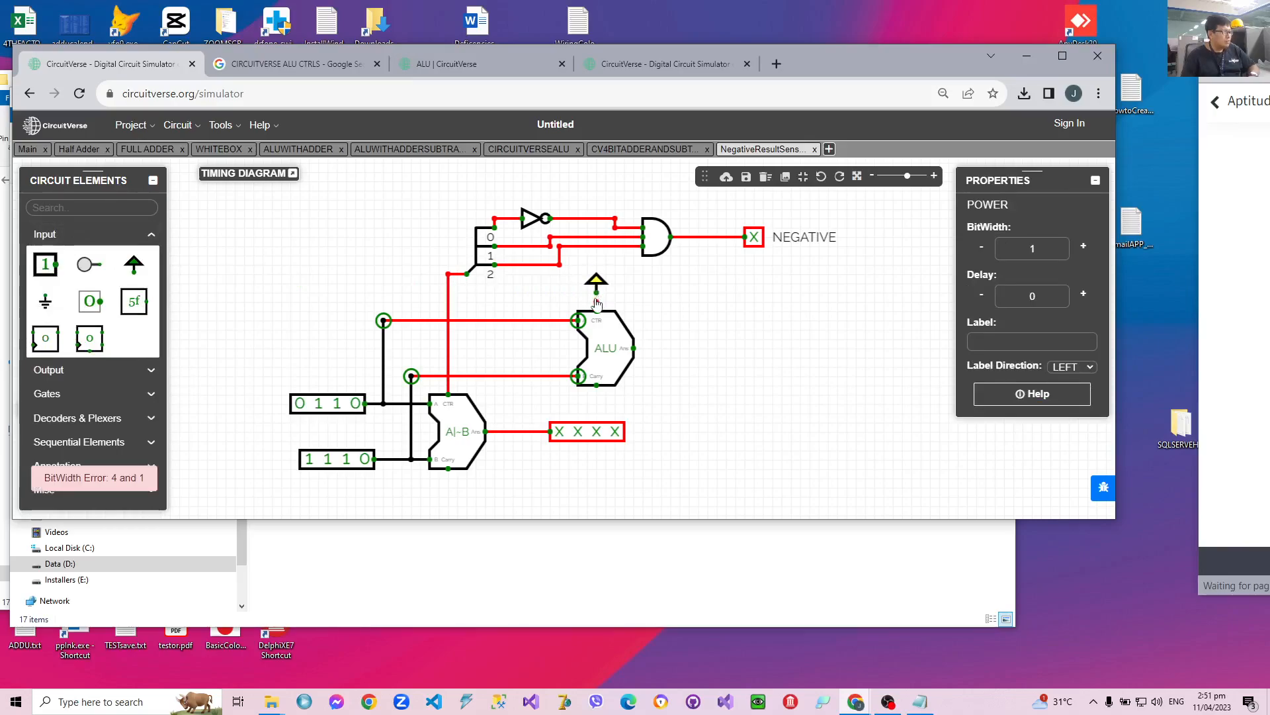
pyautogui.click(596, 298)
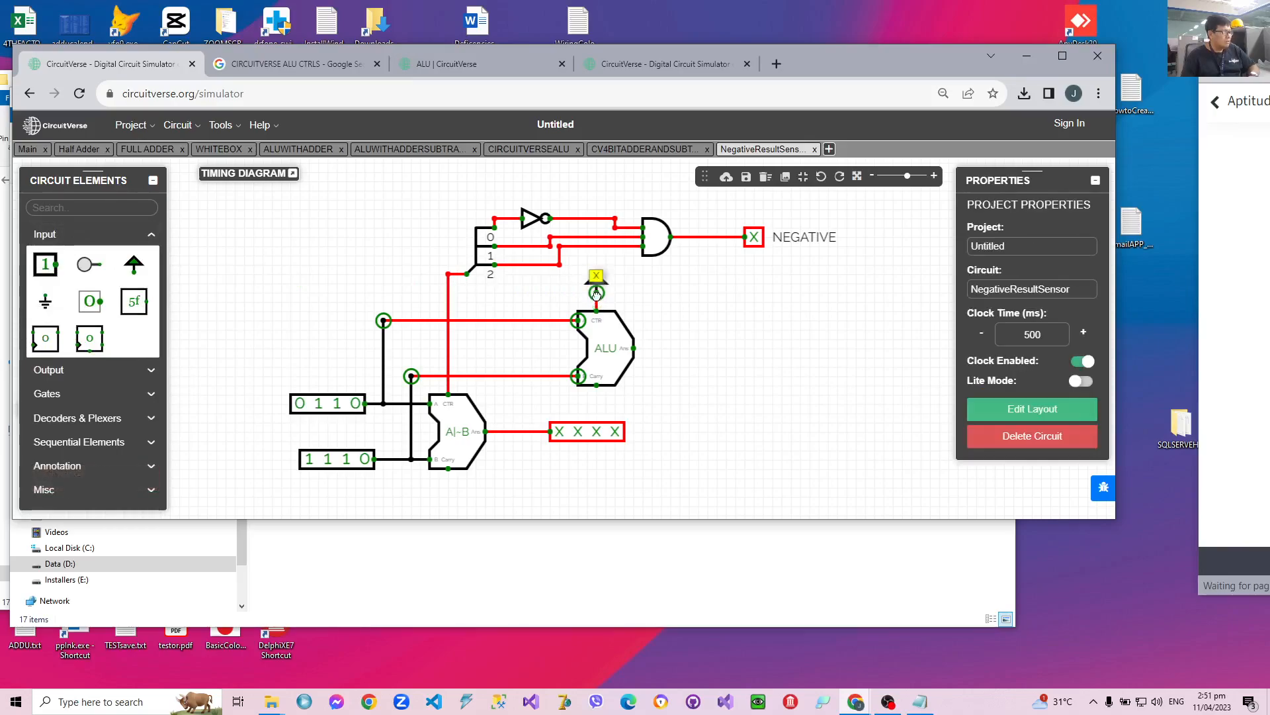
pyautogui.click(596, 296)
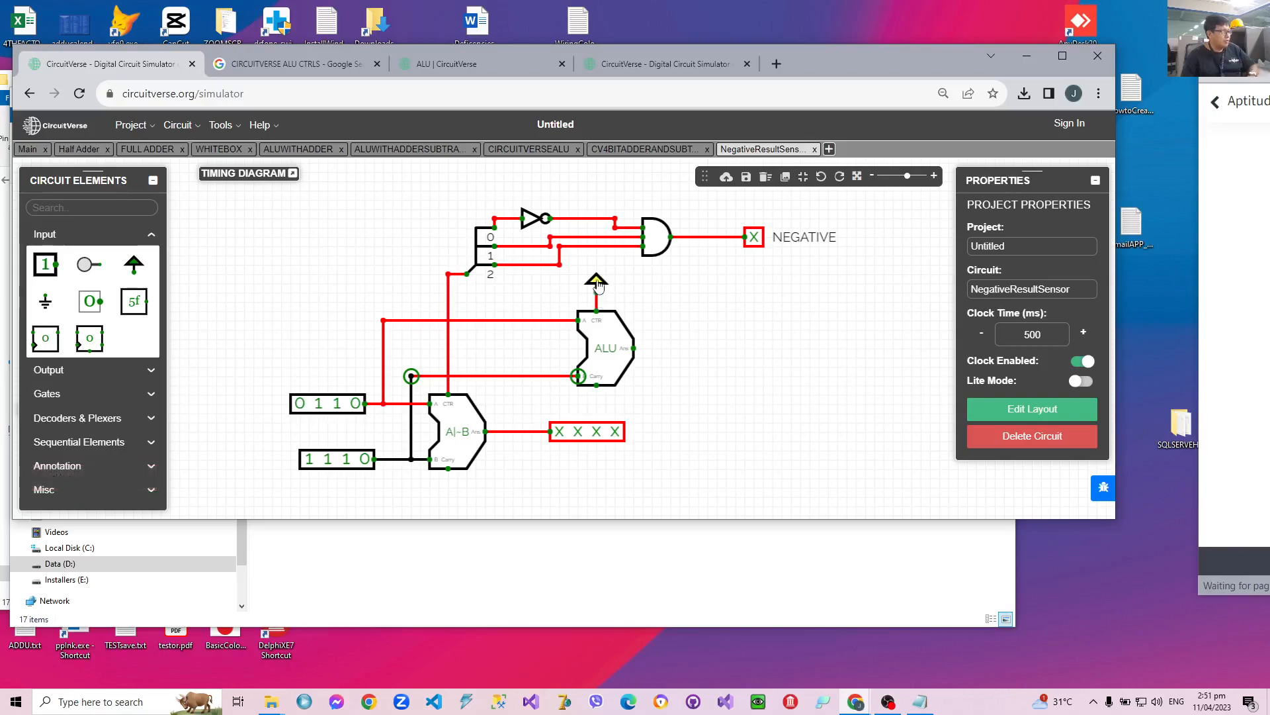
pyautogui.click(596, 285)
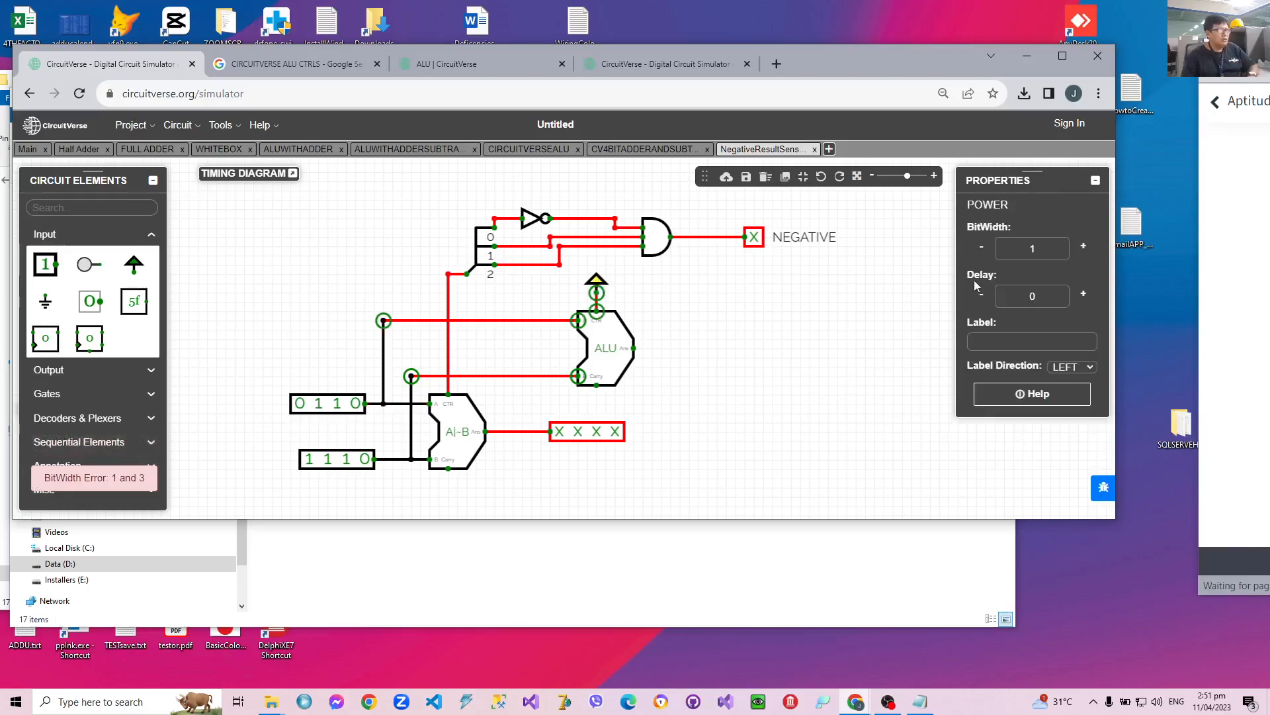
pyautogui.click(1083, 245)
pyautogui.click(1083, 246)
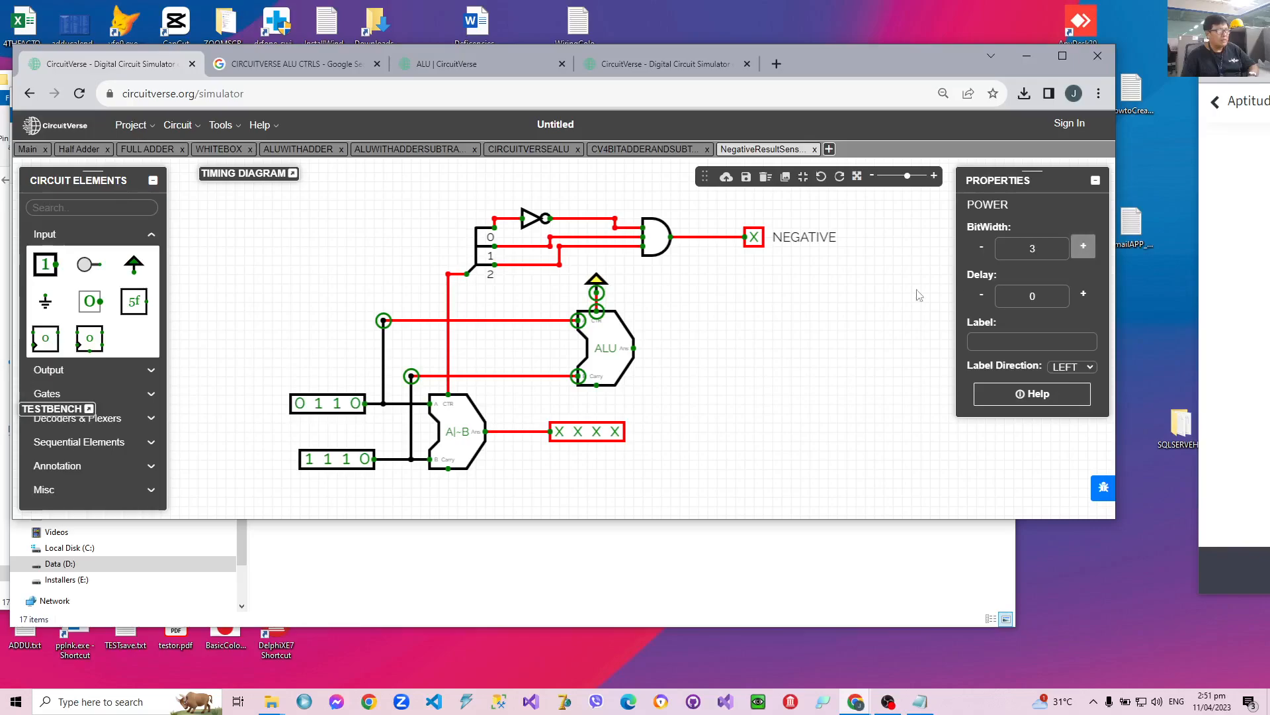
pyautogui.click(713, 314)
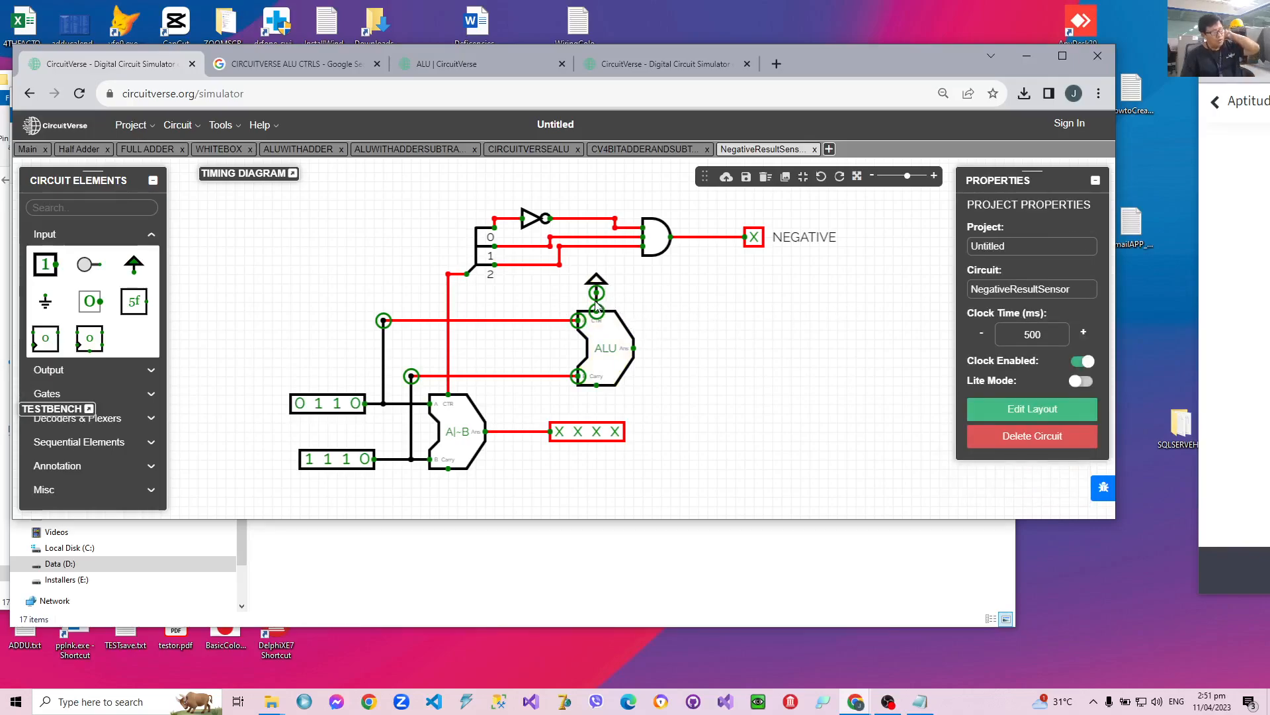
# Move the AND gate closer to the NEGATIVE output and shift the second ALU slightly down.
pyautogui.moveTo(653, 241); pyautogui.dragTo(710, 241)
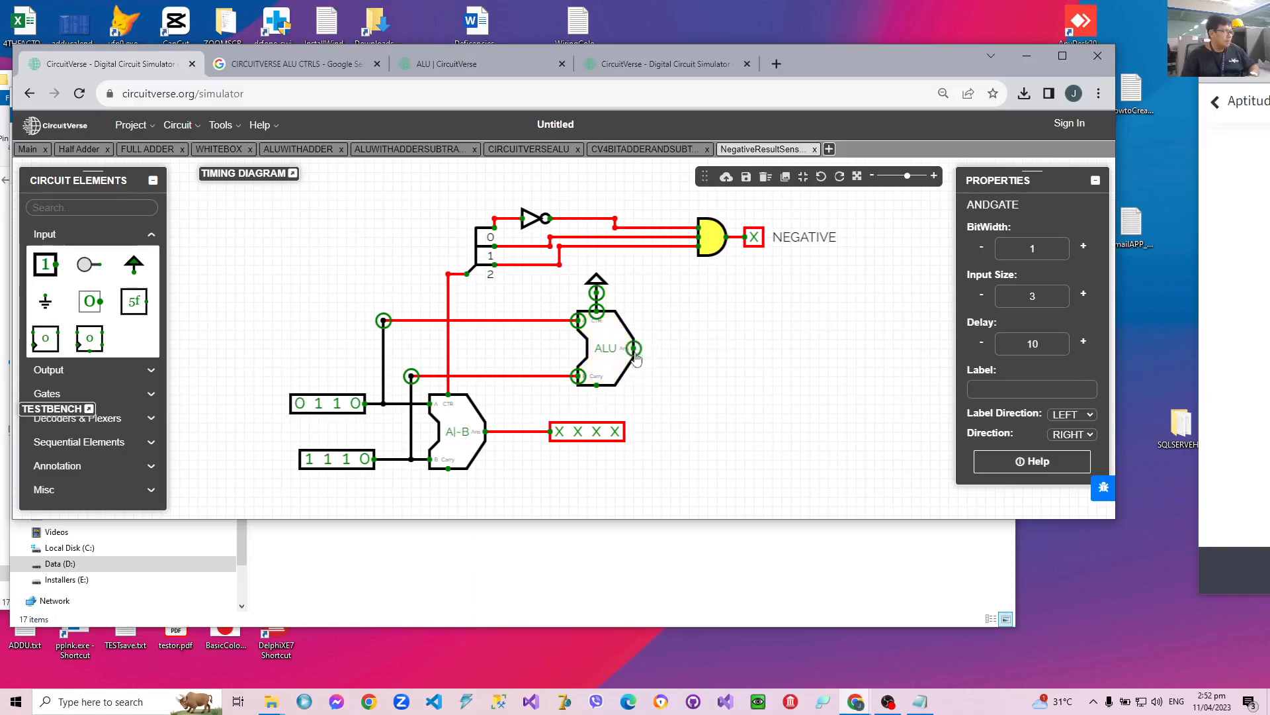
pyautogui.moveTo(601, 334)
pyautogui.mouseDown()
pyautogui.moveTo(583, 332)
pyautogui.moveTo(604, 343)
pyautogui.mouseUp()
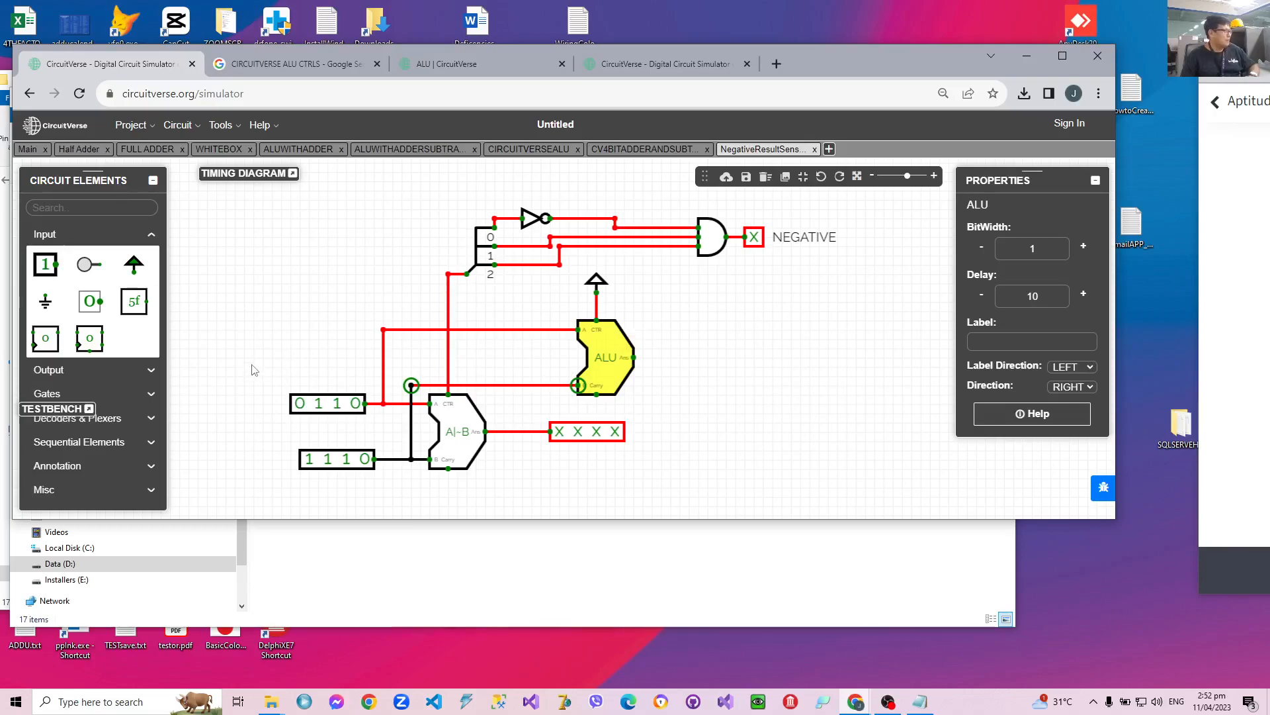
# Place a splitter with bit width 4 beside the second ALU and connect it to the ALU's output pin.
pyautogui.click(77, 489)
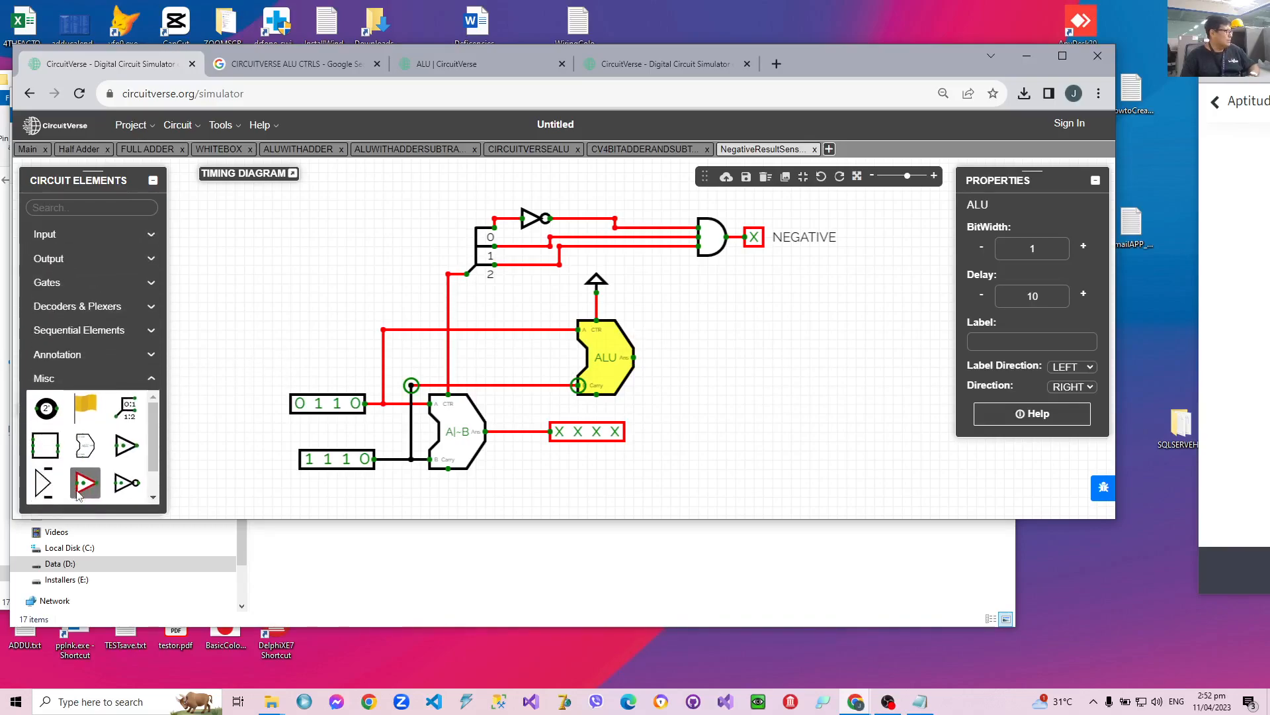
pyautogui.click(130, 414)
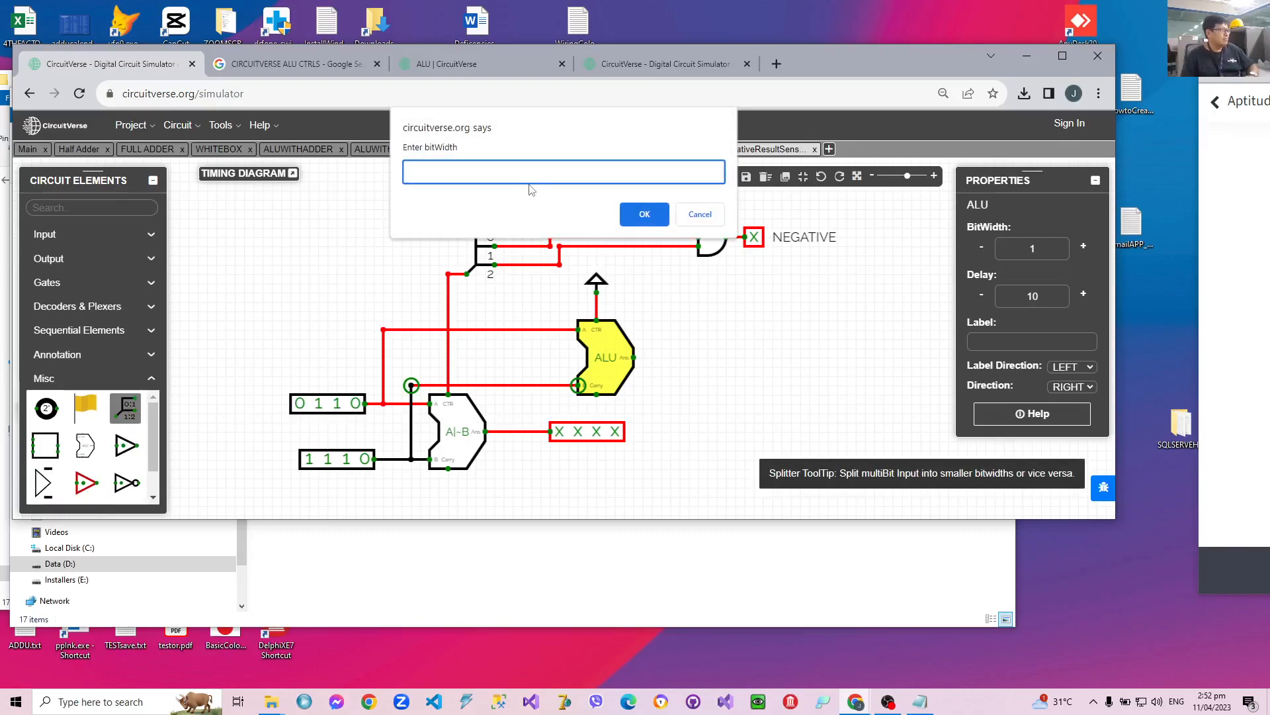
pyautogui.write('4')
pyautogui.click(645, 214)
pyautogui.click(645, 214)
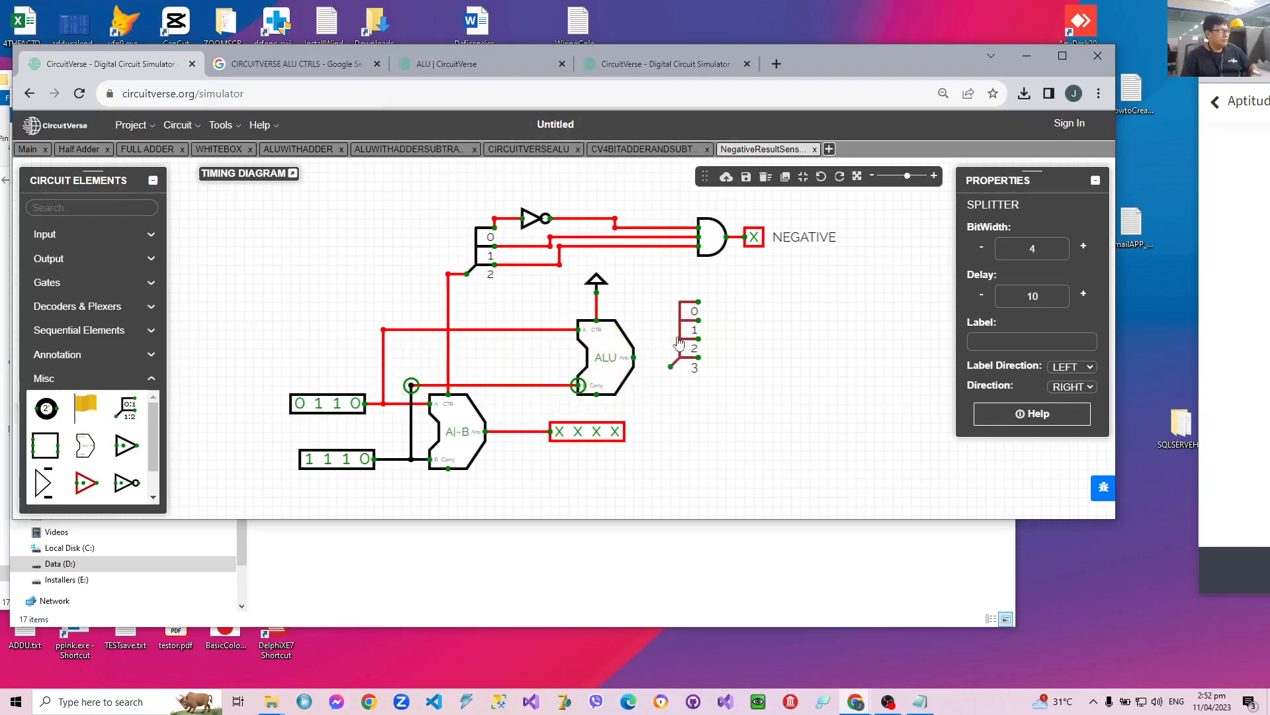
pyautogui.click(647, 338)
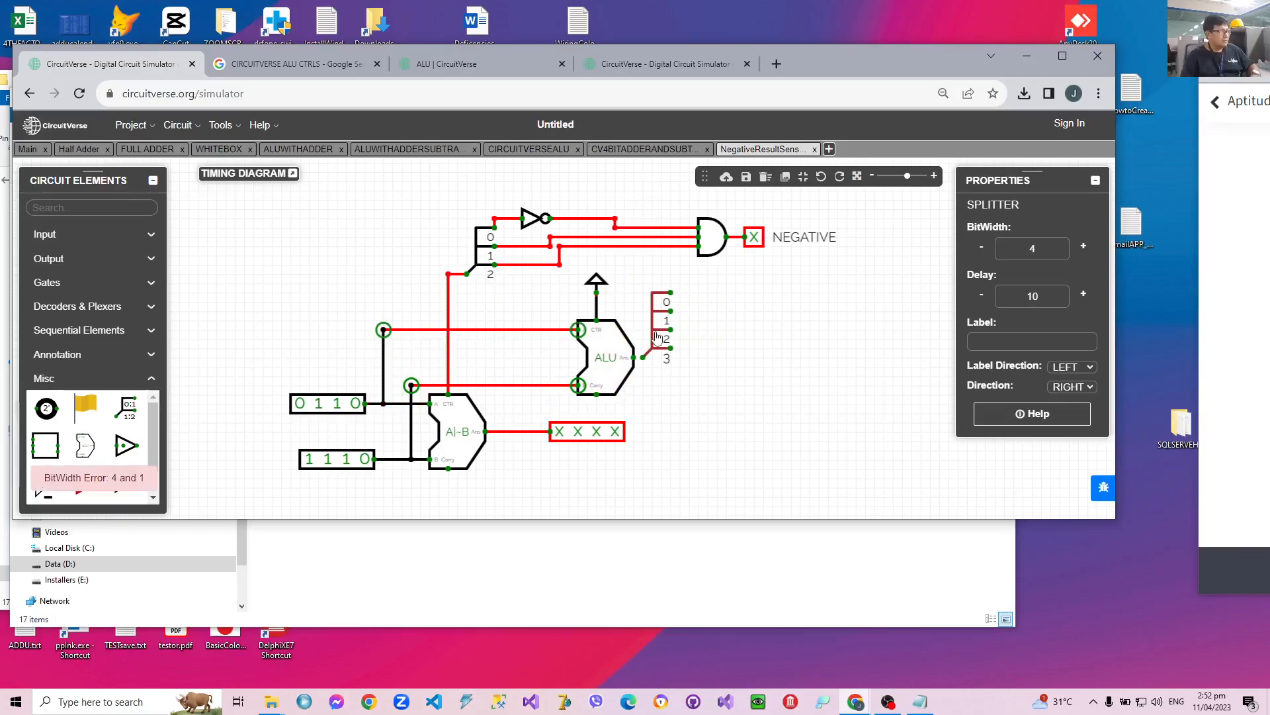
pyautogui.click(642, 356)
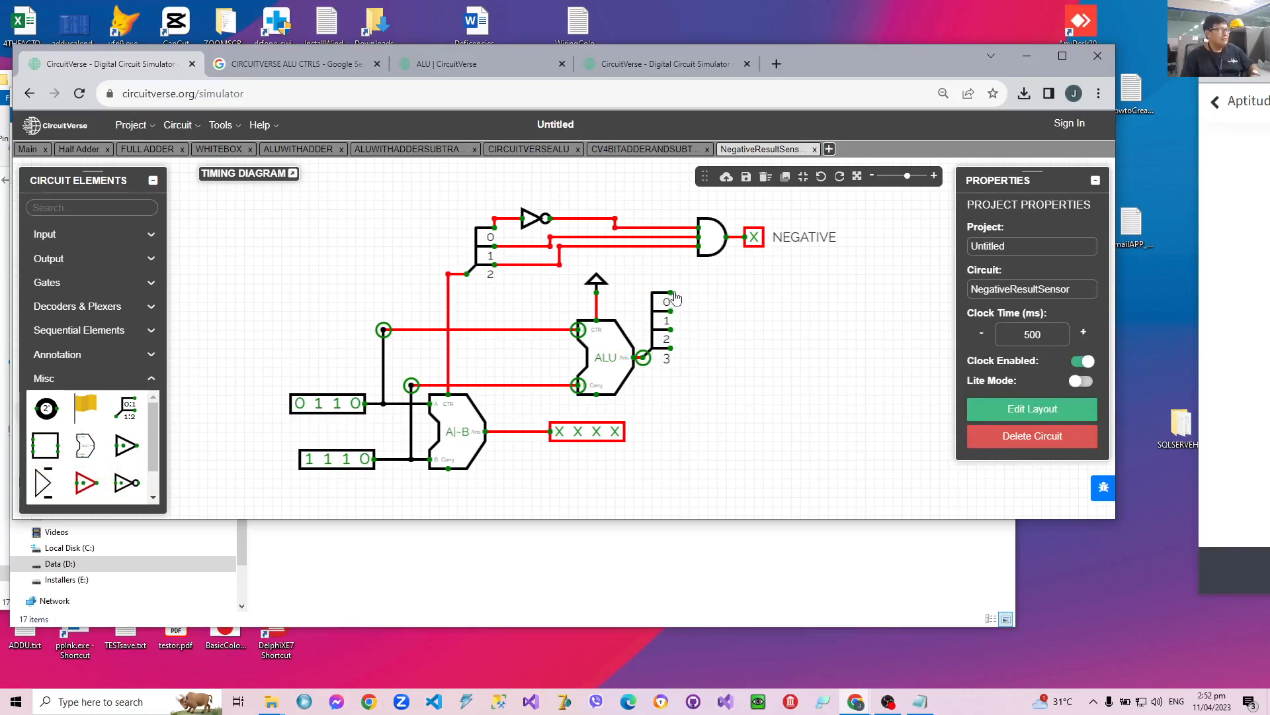
# Set the input size of the AND gate before the NEGATIVE output to 4.
pyautogui.moveTo(671, 293); pyautogui.dragTo(692, 291)
pyautogui.click(718, 245)
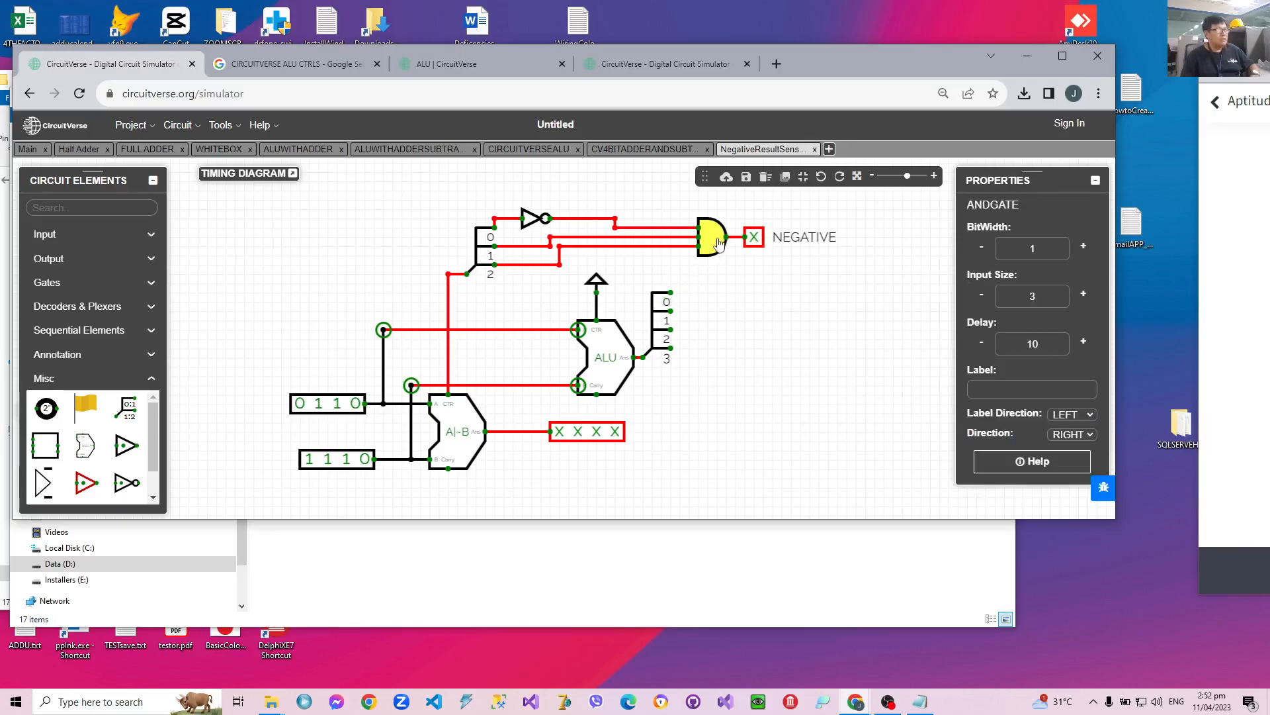
pyautogui.click(1084, 293)
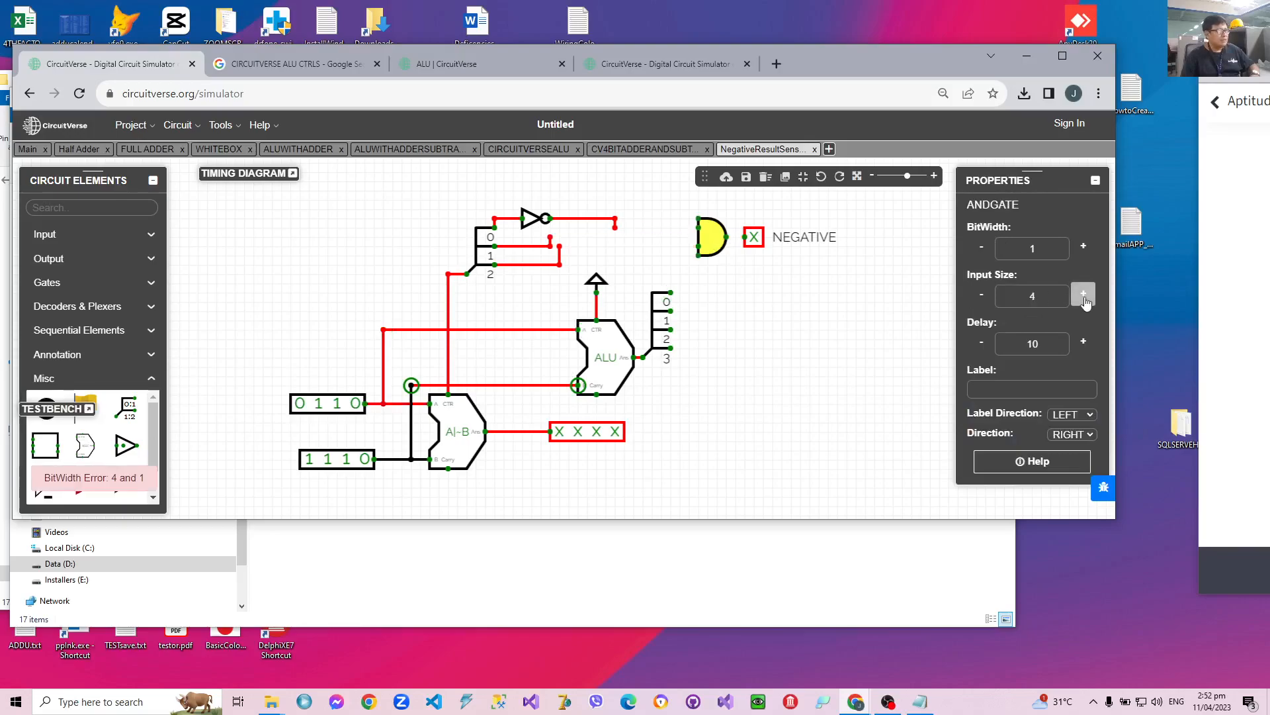
pyautogui.click(817, 296)
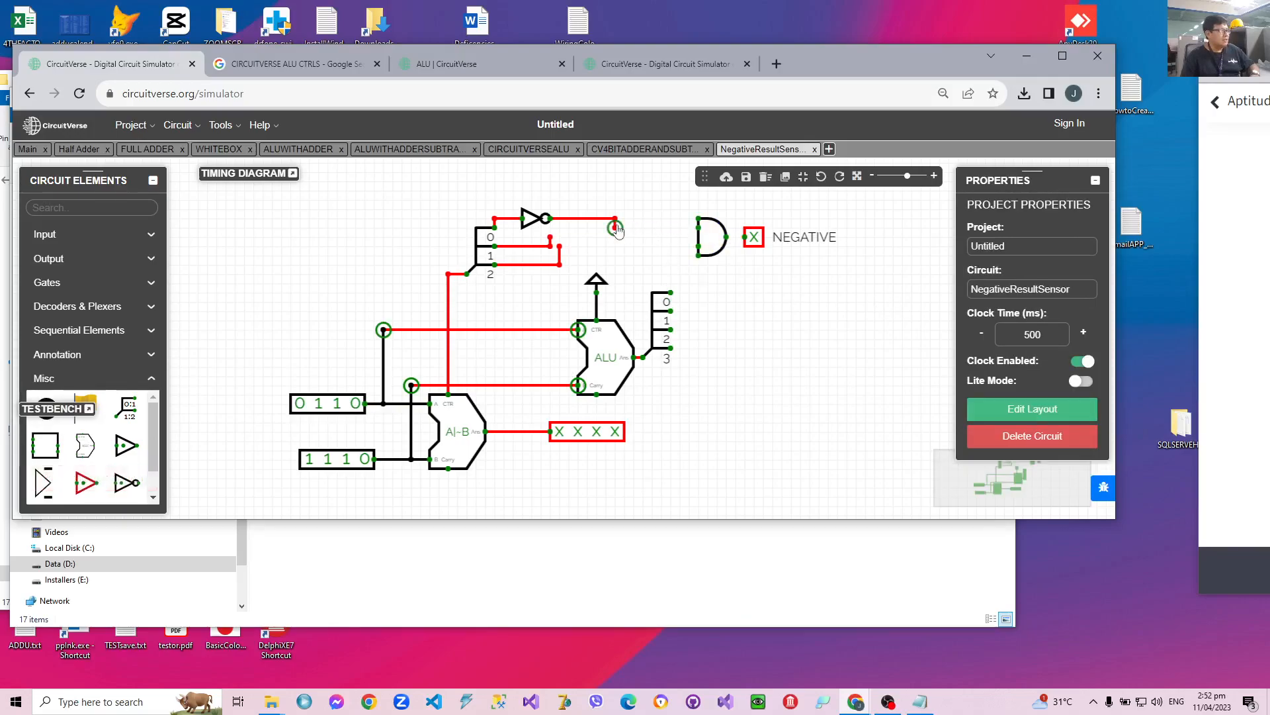
# Wire the NOT gate, control splitter bits 1 and 2, and new splitter bit 0 to the AND gate, and its output to NEGATIVE.
pyautogui.moveTo(616, 226); pyautogui.dragTo(699, 219)
pyautogui.moveTo(550, 237); pyautogui.dragTo(699, 228)
pyautogui.moveTo(559, 246); pyautogui.dragTo(702, 251)
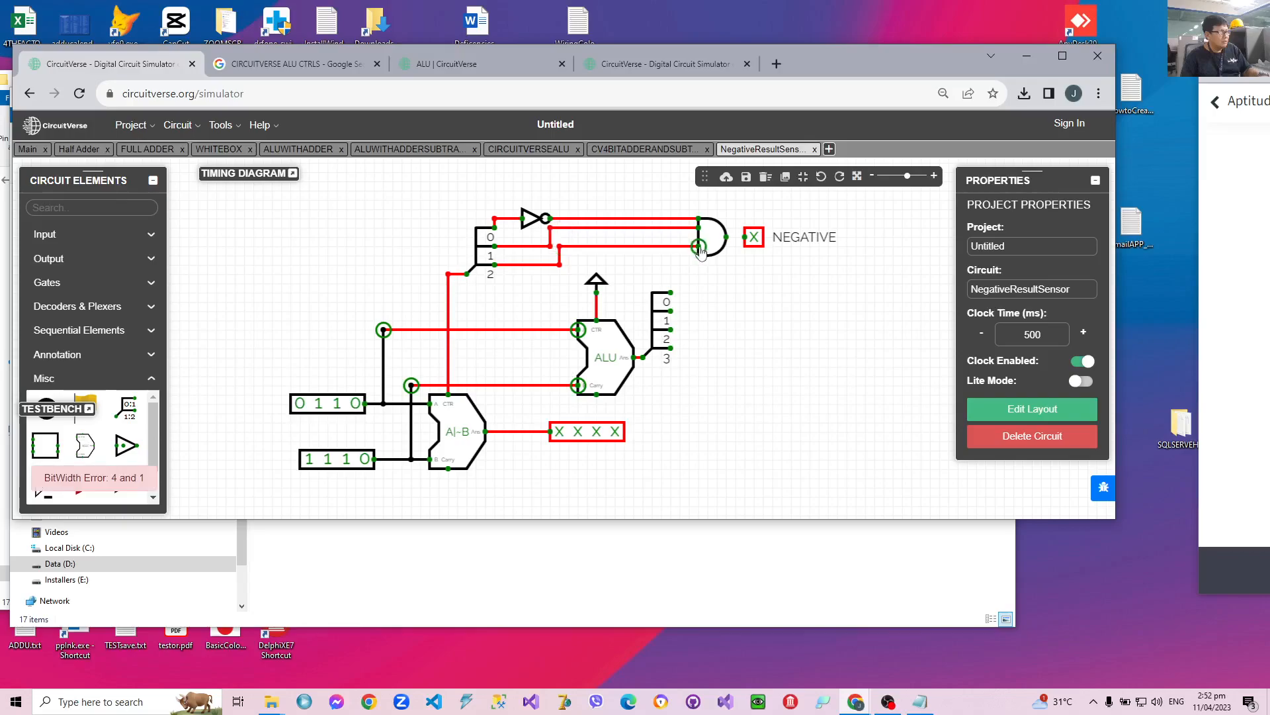
pyautogui.moveTo(667, 294); pyautogui.dragTo(745, 237)
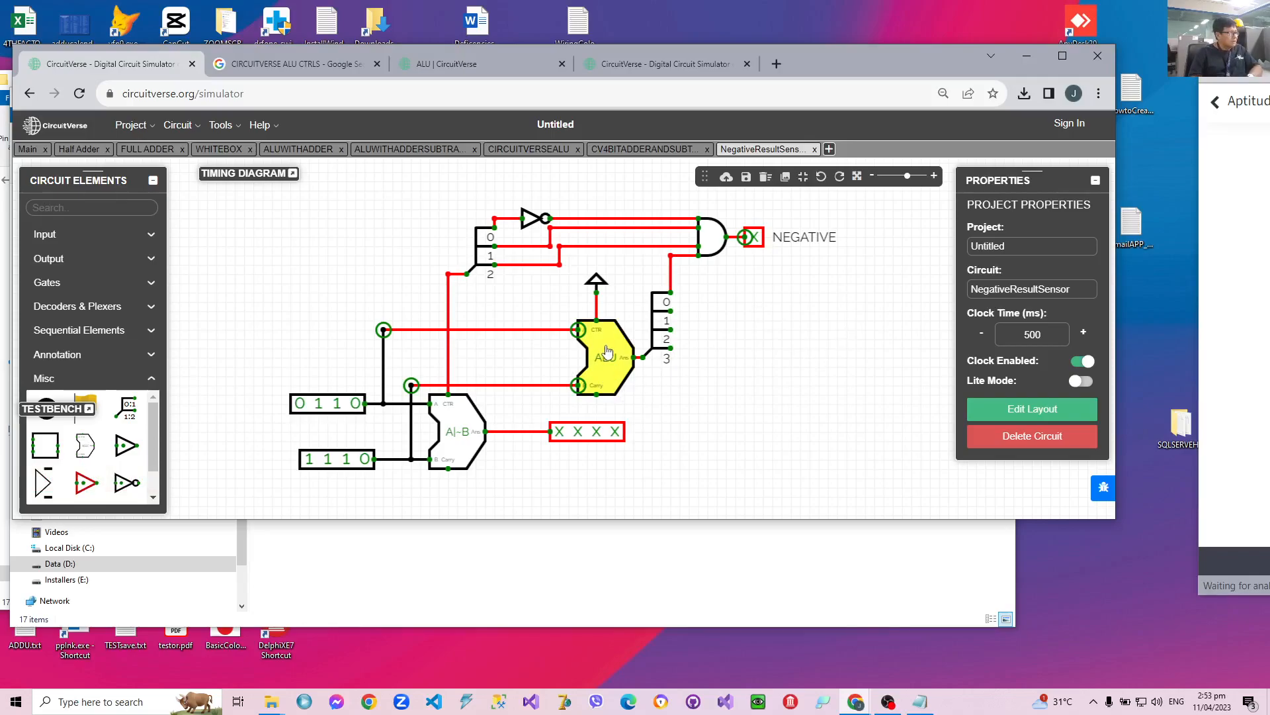
# Delete the wire from the first ALU to the 4-bit output and the vertical wire linking the B input to the second ALU.
pyautogui.click(790, 345)
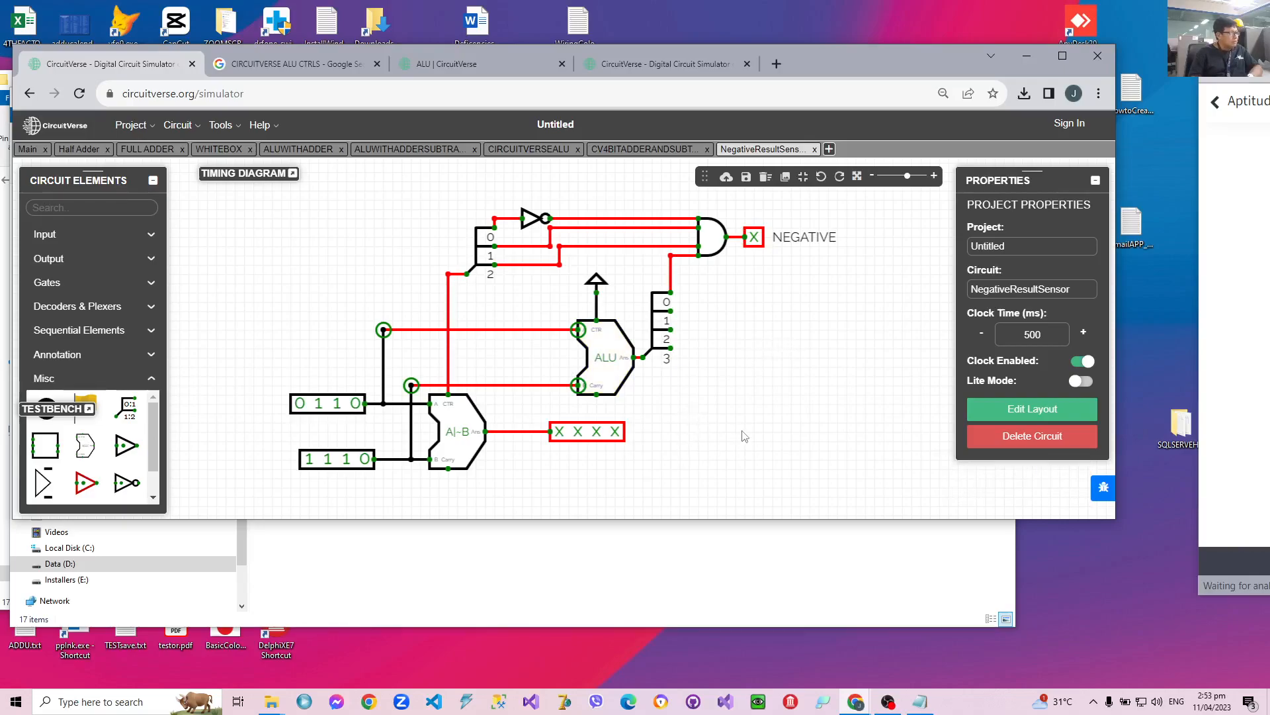
pyautogui.scroll(-1, 740, 403)
pyautogui.scroll(-2, 740, 403)
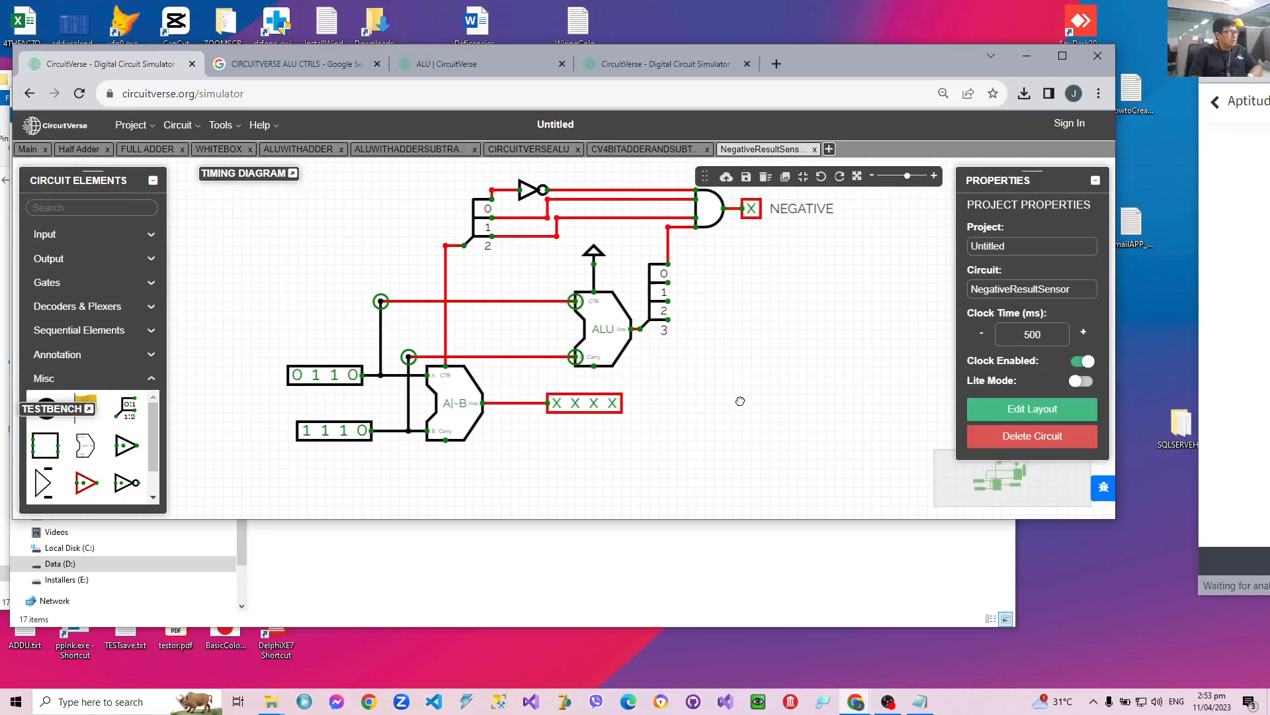
pyautogui.scroll(1, 746, 413)
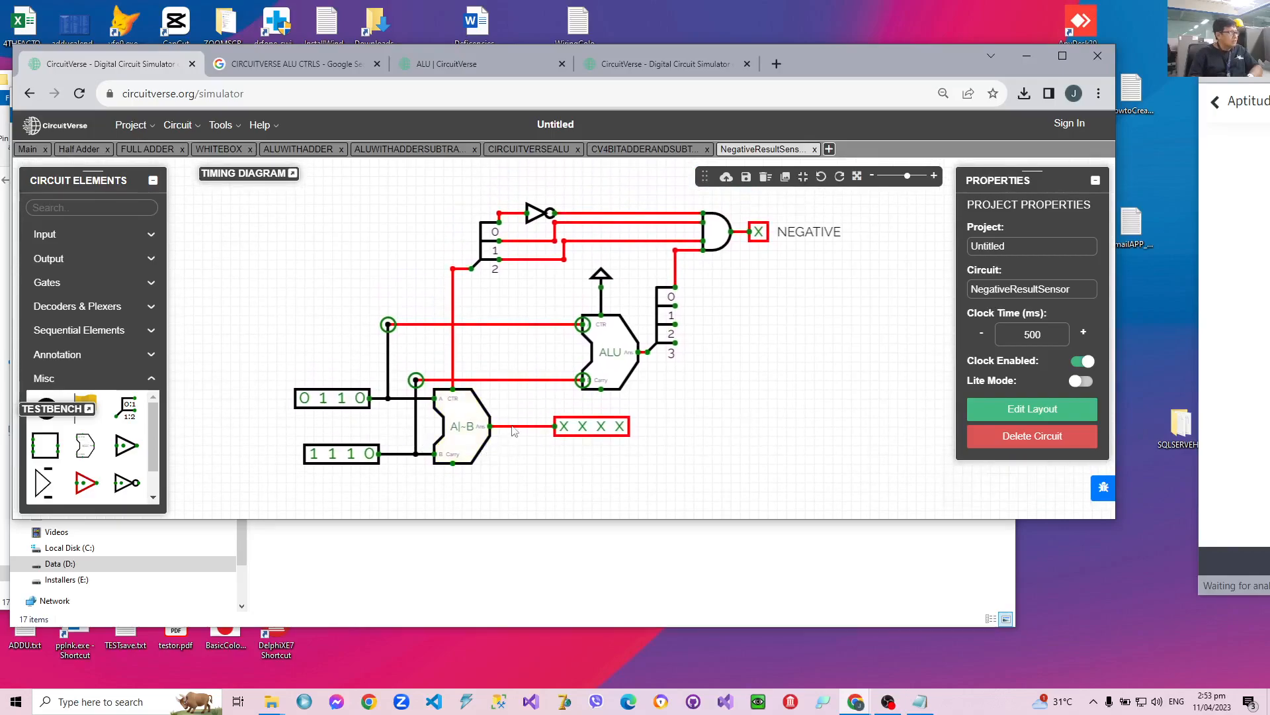
pyautogui.press('Delete')
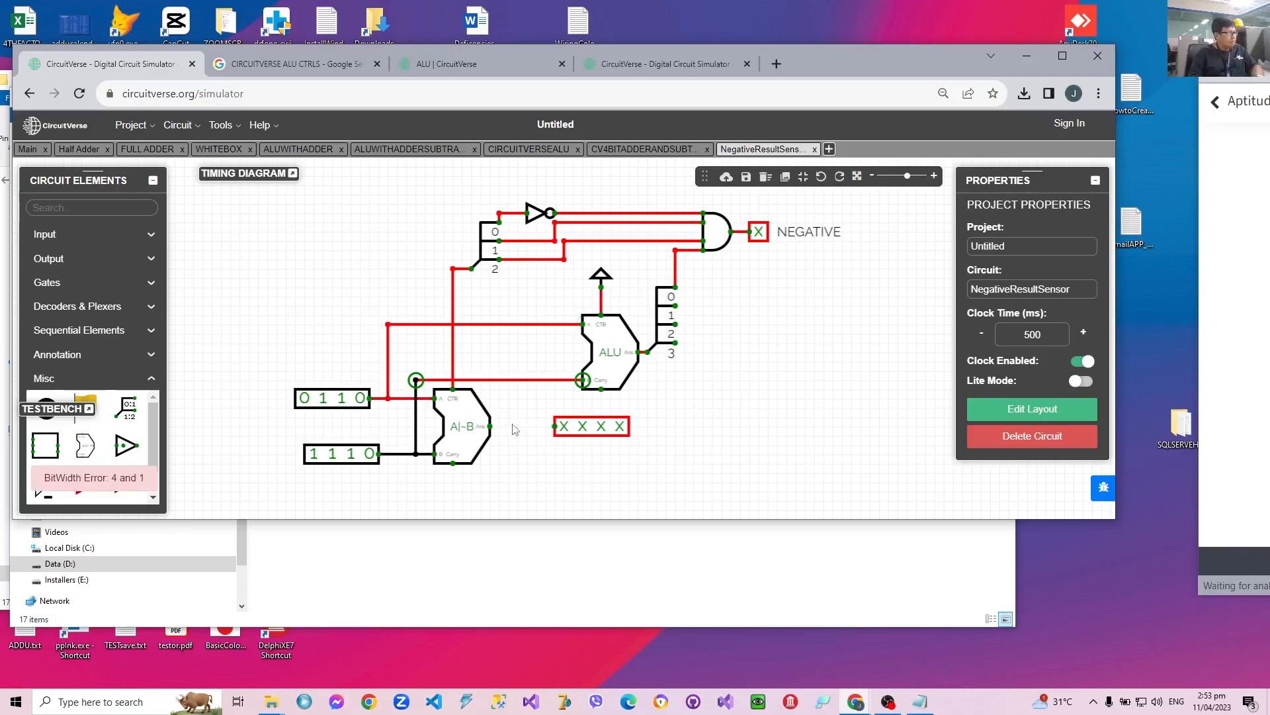
pyautogui.press('Delete')
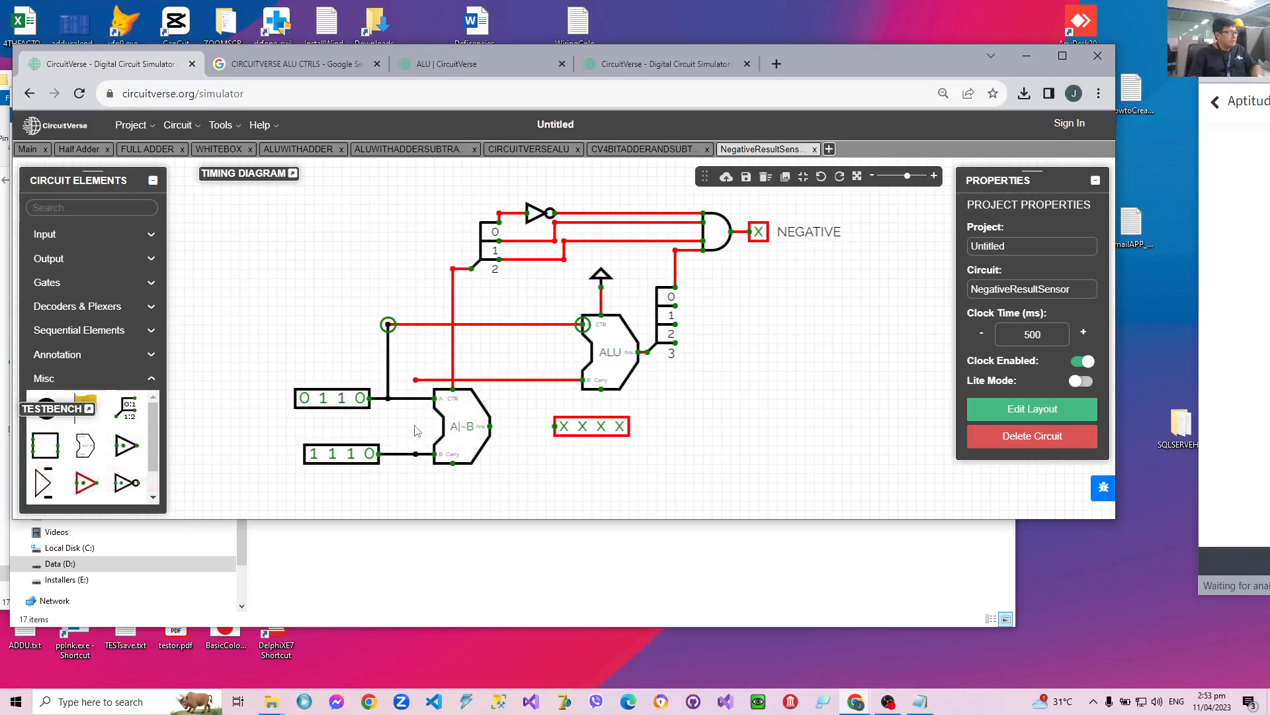
# Set the second ALU's bit width to 4.
pyautogui.click(607, 368)
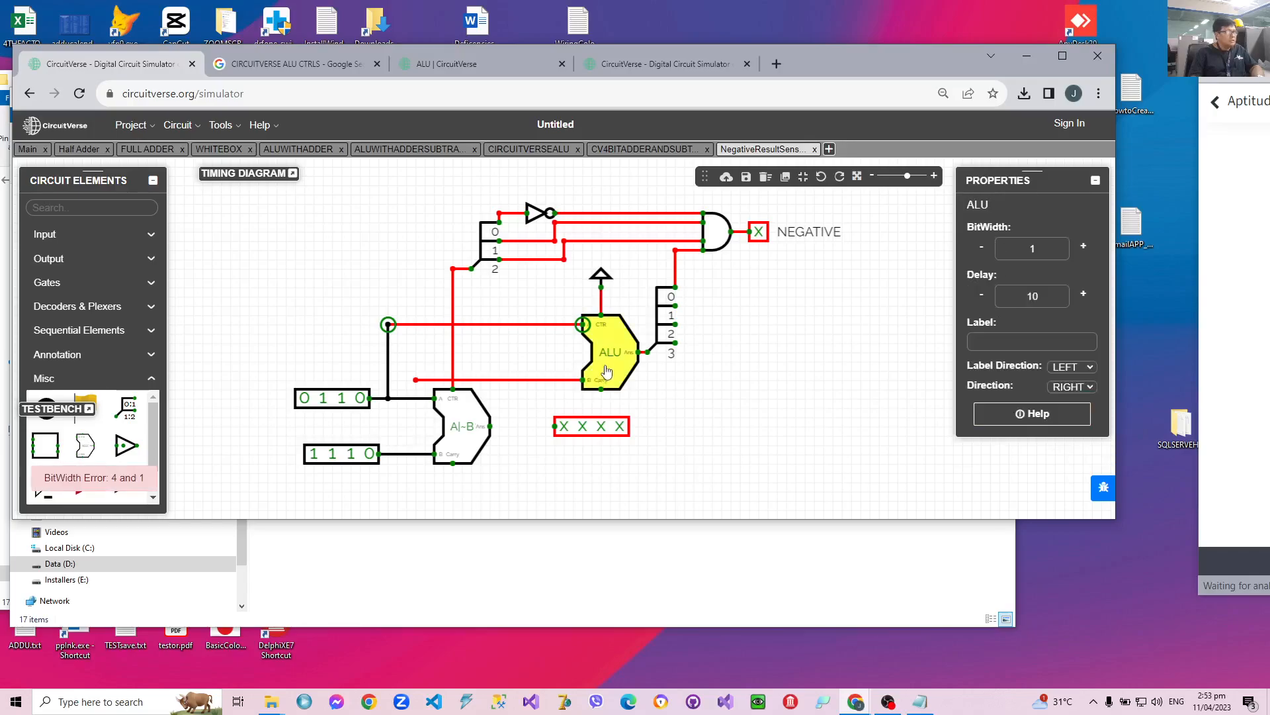
pyautogui.click(1083, 248)
pyautogui.click(1084, 248)
pyautogui.click(1083, 247)
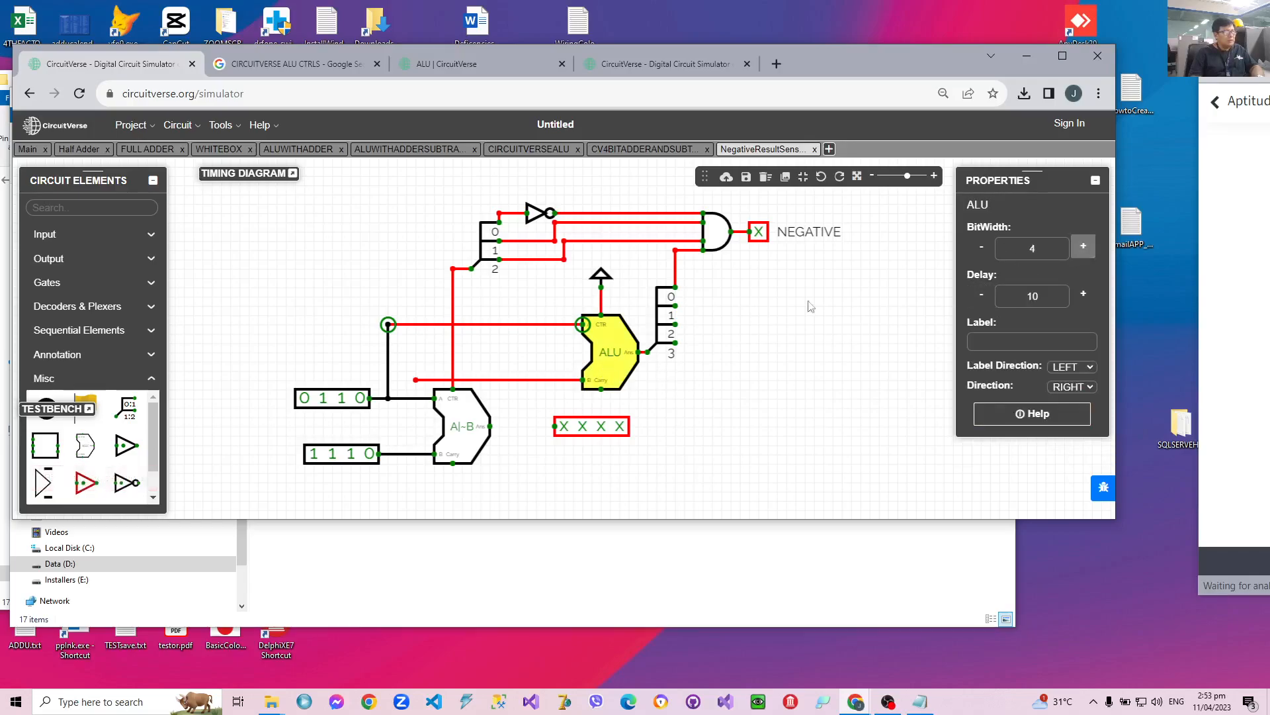
# Reconnect the second ALU's B wire to the B input line and the first ALU's output to the 4-bit output.
pyautogui.click(416, 379)
pyautogui.moveTo(415, 379); pyautogui.dragTo(415, 454)
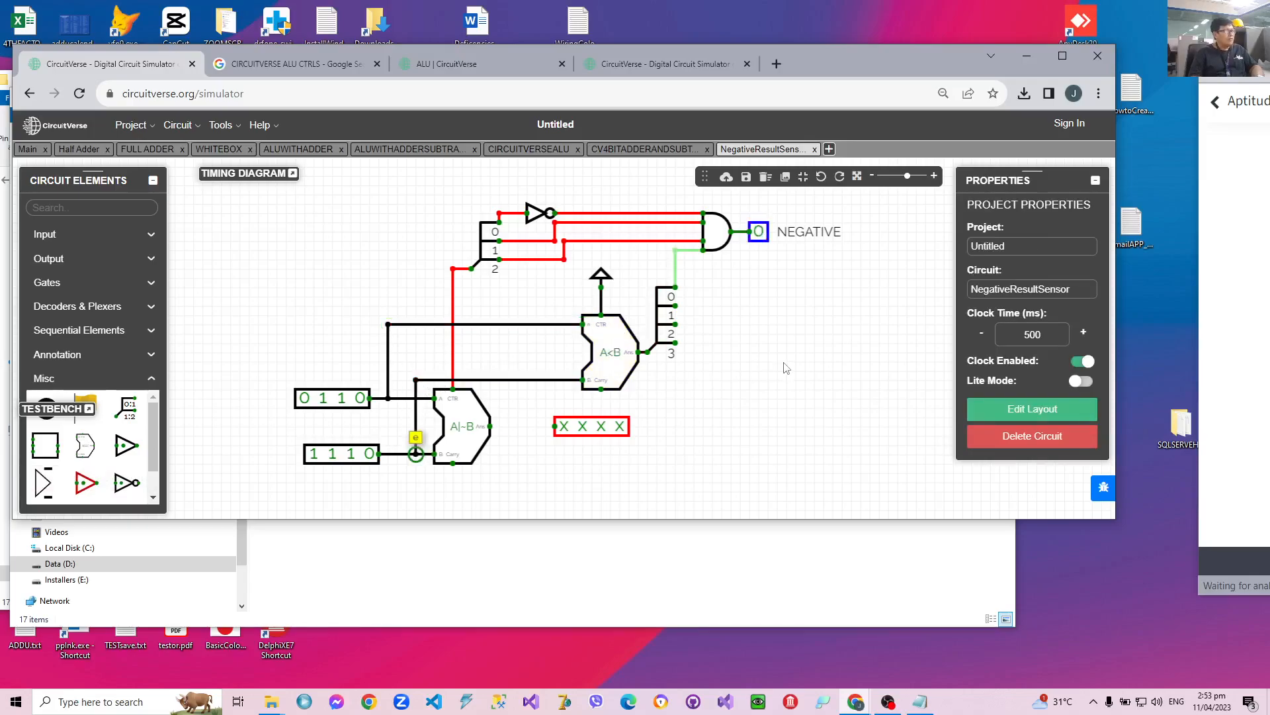
pyautogui.moveTo(554, 426); pyautogui.dragTo(489, 426)
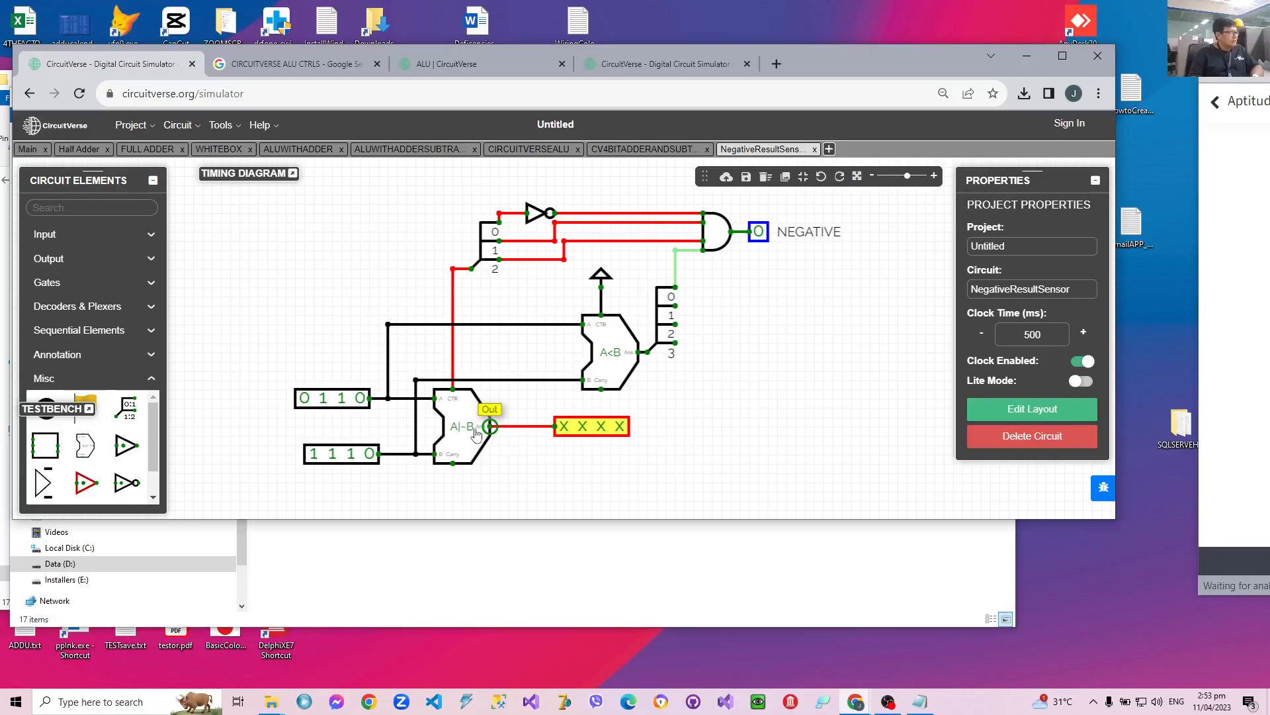
# Move the 3-bit control splitter in line with the first ALU's control wire, and delete its wires leading to the NOT and AND gates.
pyautogui.click(479, 240)
pyautogui.moveTo(480, 240)
pyautogui.mouseDown()
pyautogui.moveTo(442, 239)
pyautogui.moveTo(459, 240)
pyautogui.mouseUp()
pyautogui.click(508, 213)
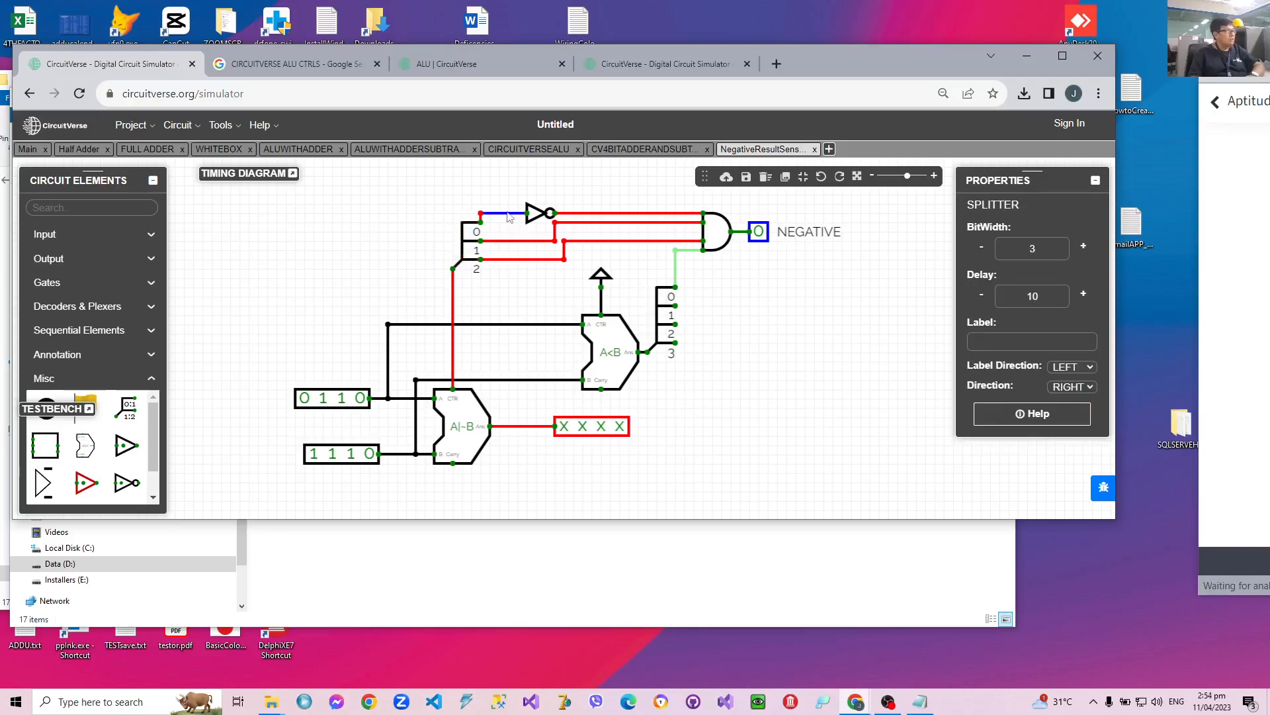
pyautogui.press('Delete')
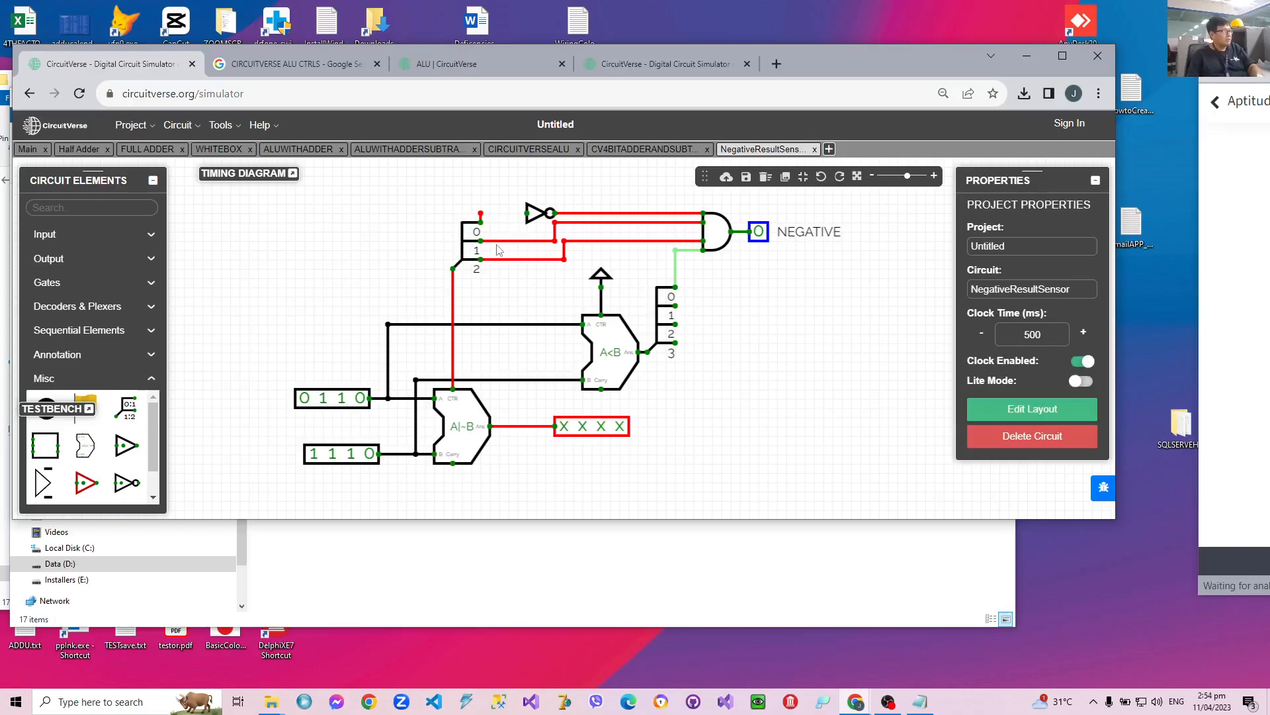
pyautogui.click(499, 240)
pyautogui.press('Delete')
pyautogui.click(505, 259)
pyautogui.press('Delete')
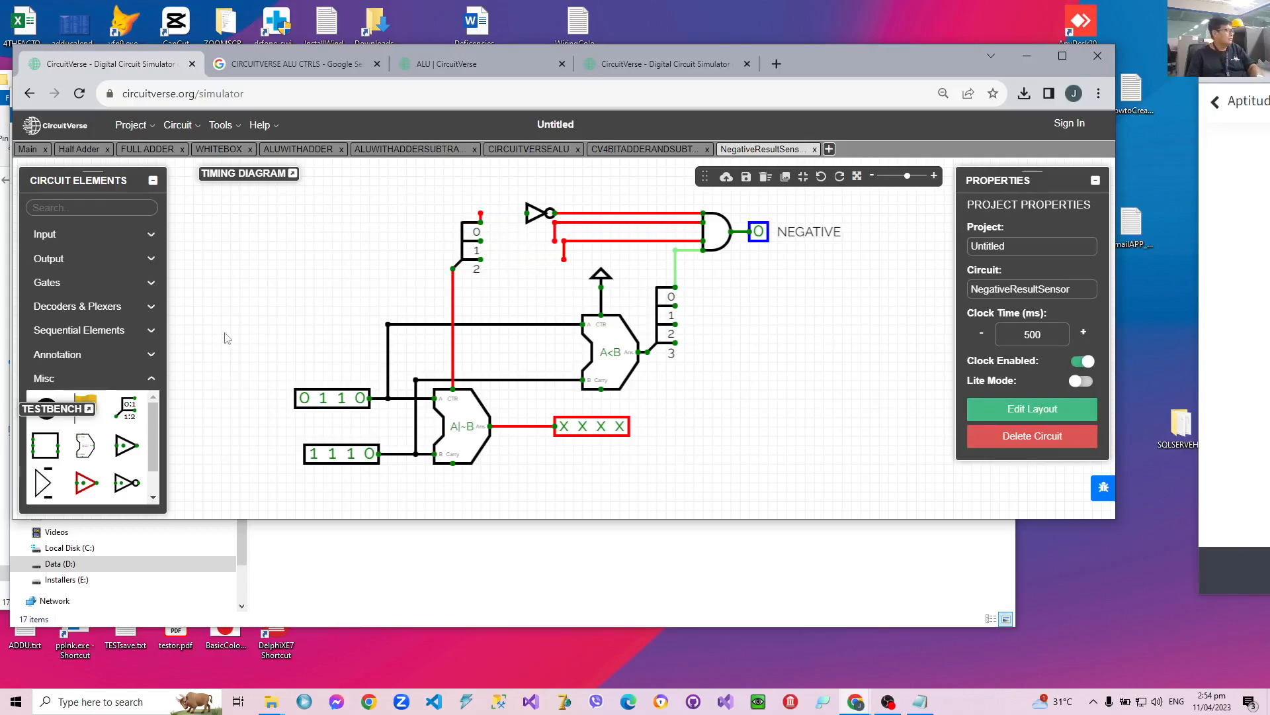
# Add a 1-bit input above the 3-bit control splitter and wire it to splitter bit 0 and the NOT gate.
pyautogui.click(44, 235)
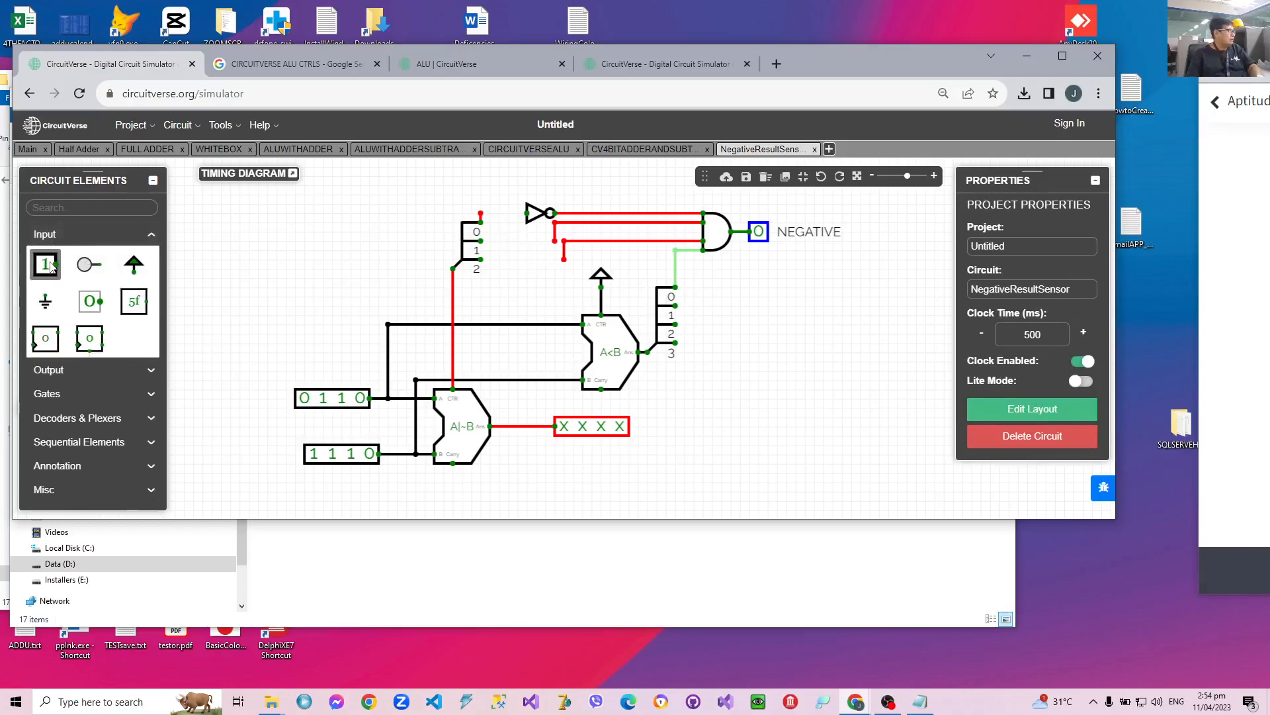
pyautogui.click(45, 264)
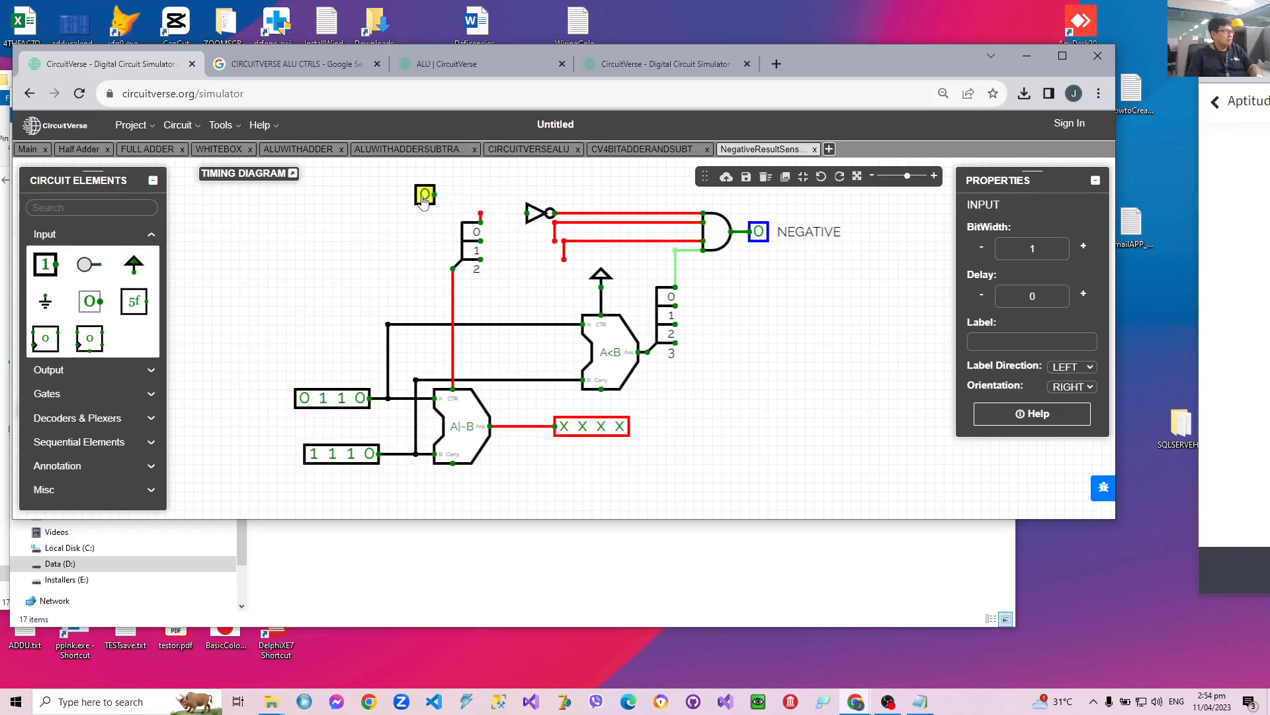
pyautogui.moveTo(434, 194); pyautogui.dragTo(479, 197)
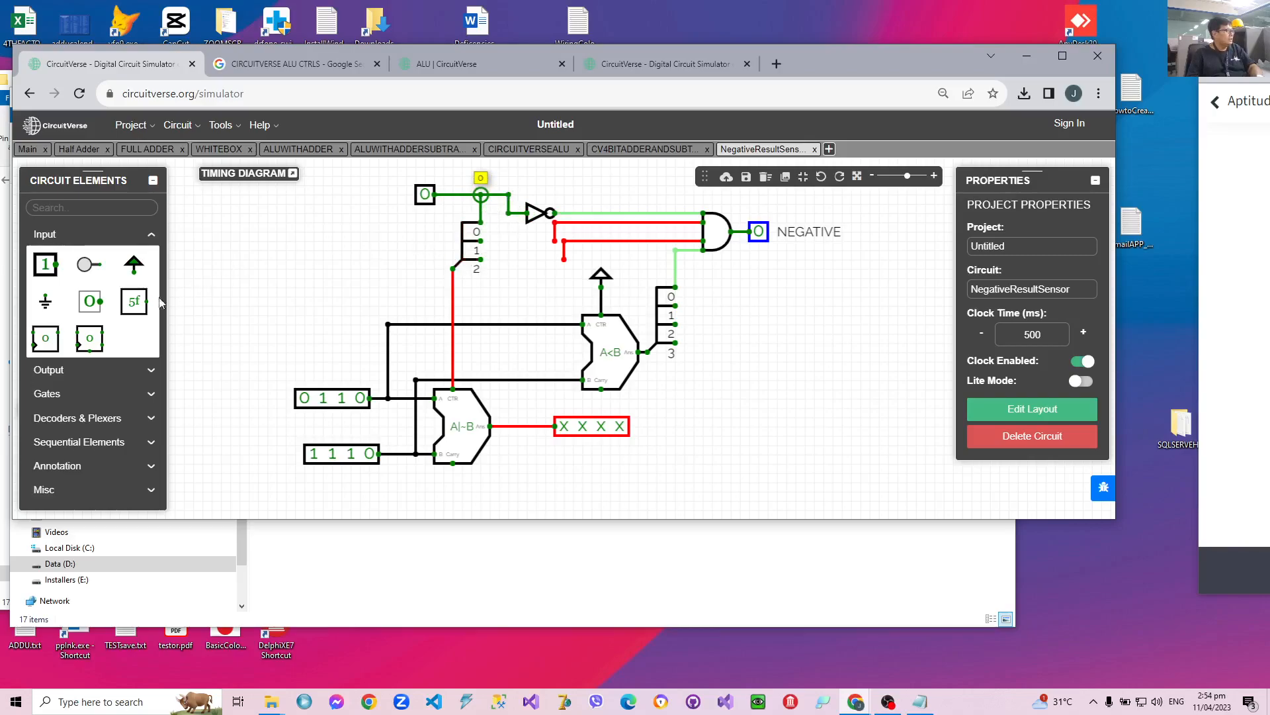
pyautogui.click(89, 301)
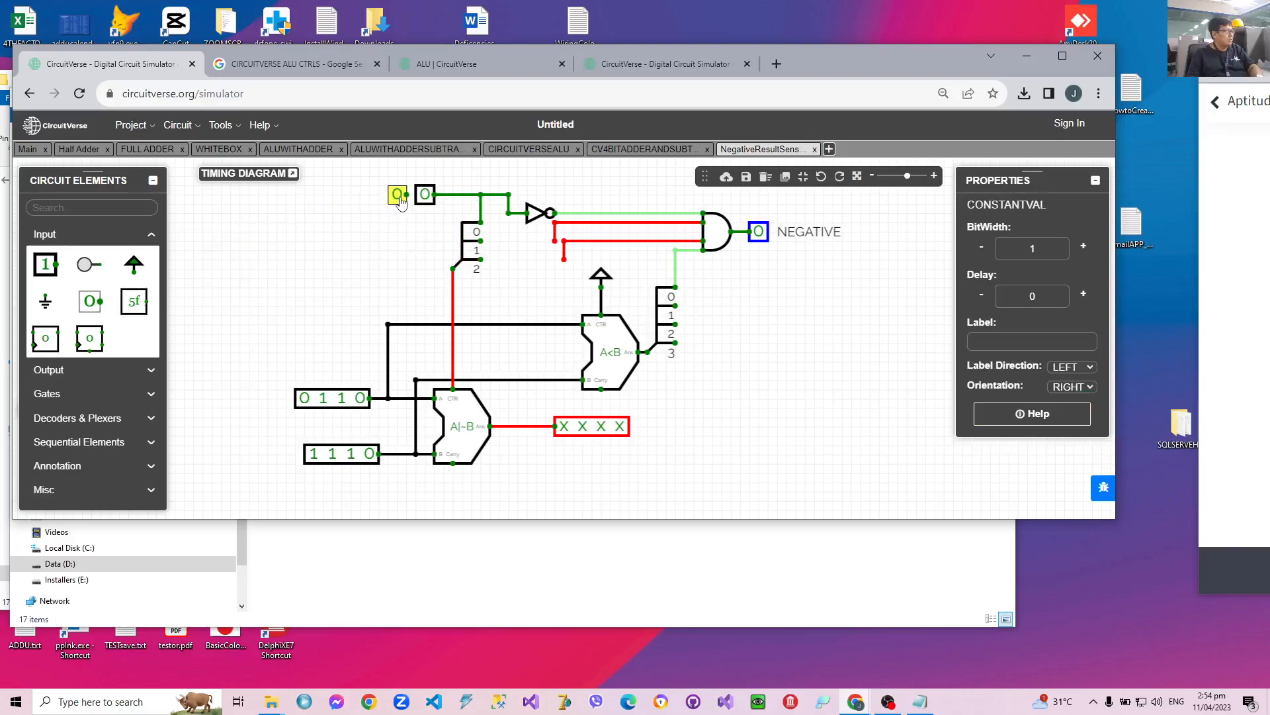
pyautogui.click(406, 202)
pyautogui.click(1087, 389)
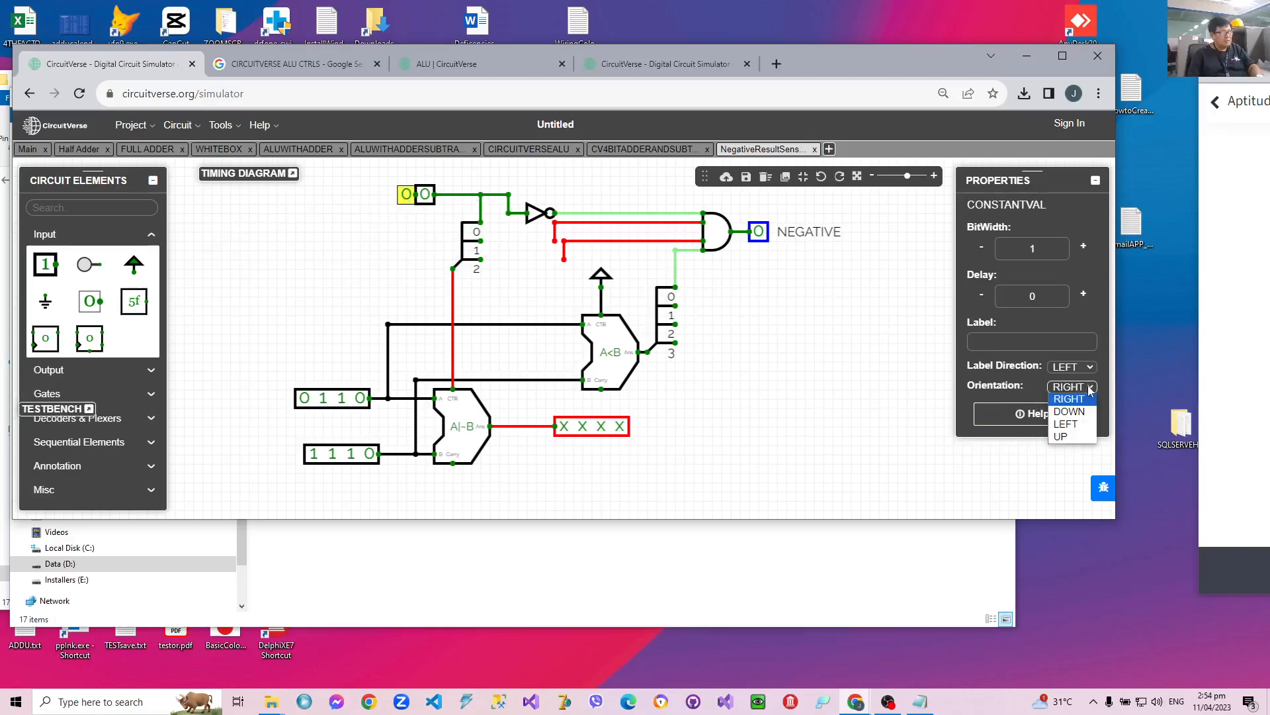
pyautogui.click(1077, 438)
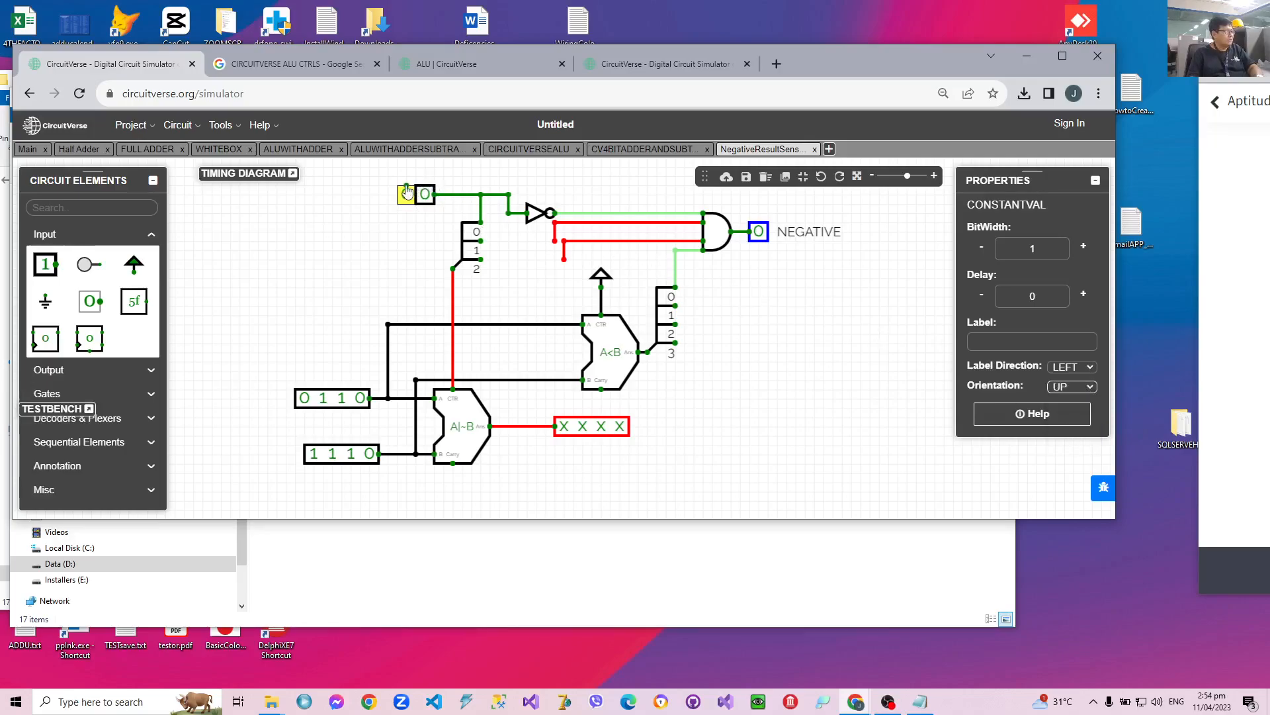
pyautogui.click(407, 207)
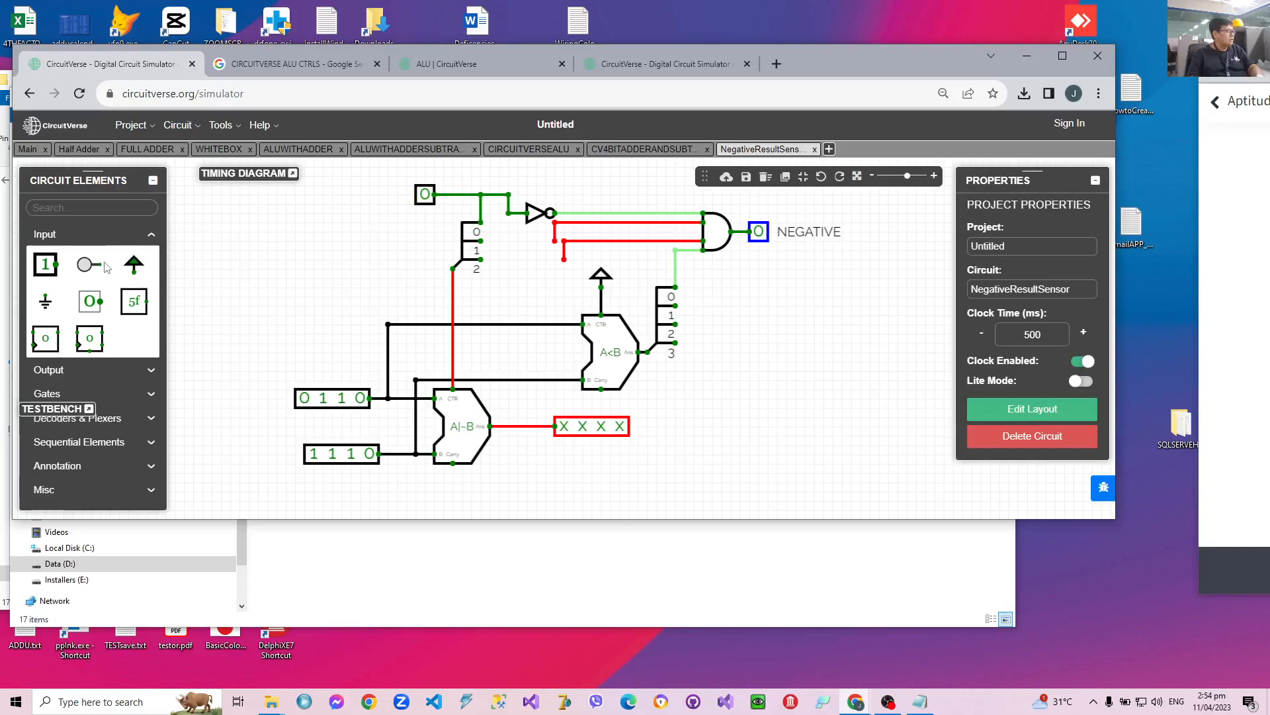
# Add a second 1-bit input beside the first, orient it UP, and wire it to bit 1 of the control splitter.
pyautogui.click(70, 266)
pyautogui.click(416, 194)
pyautogui.click(1085, 387)
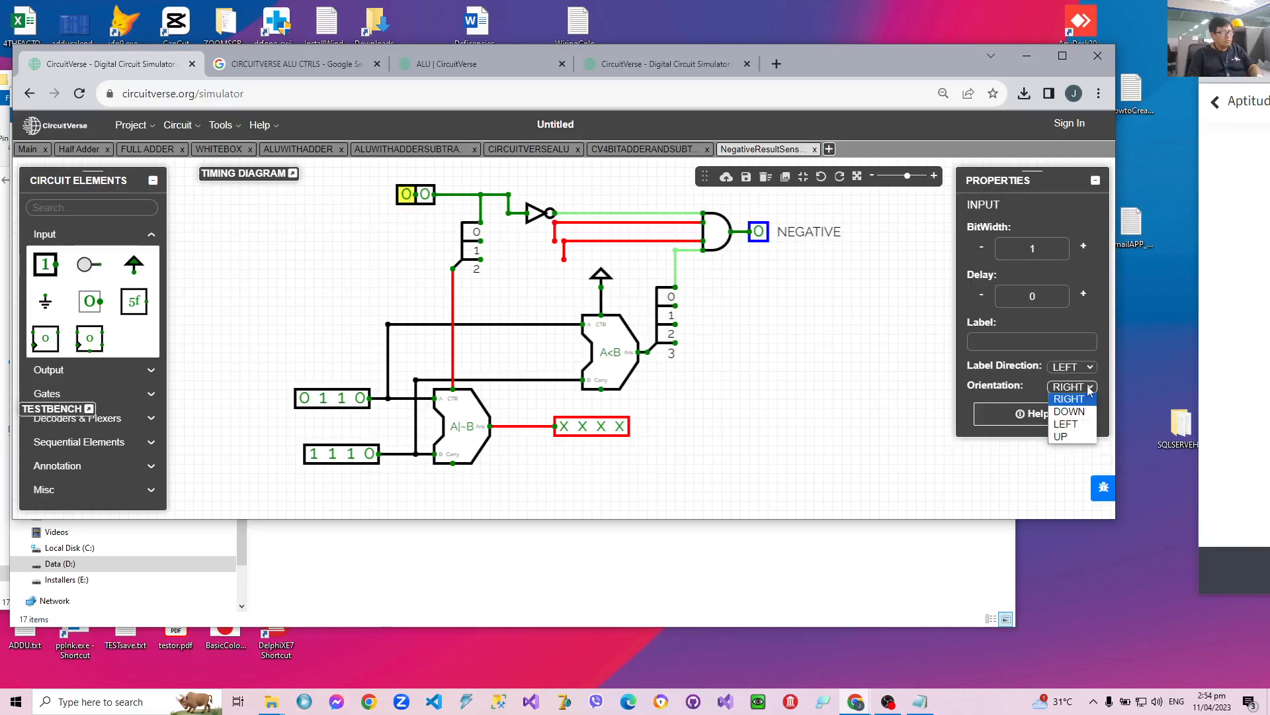
pyautogui.click(1076, 437)
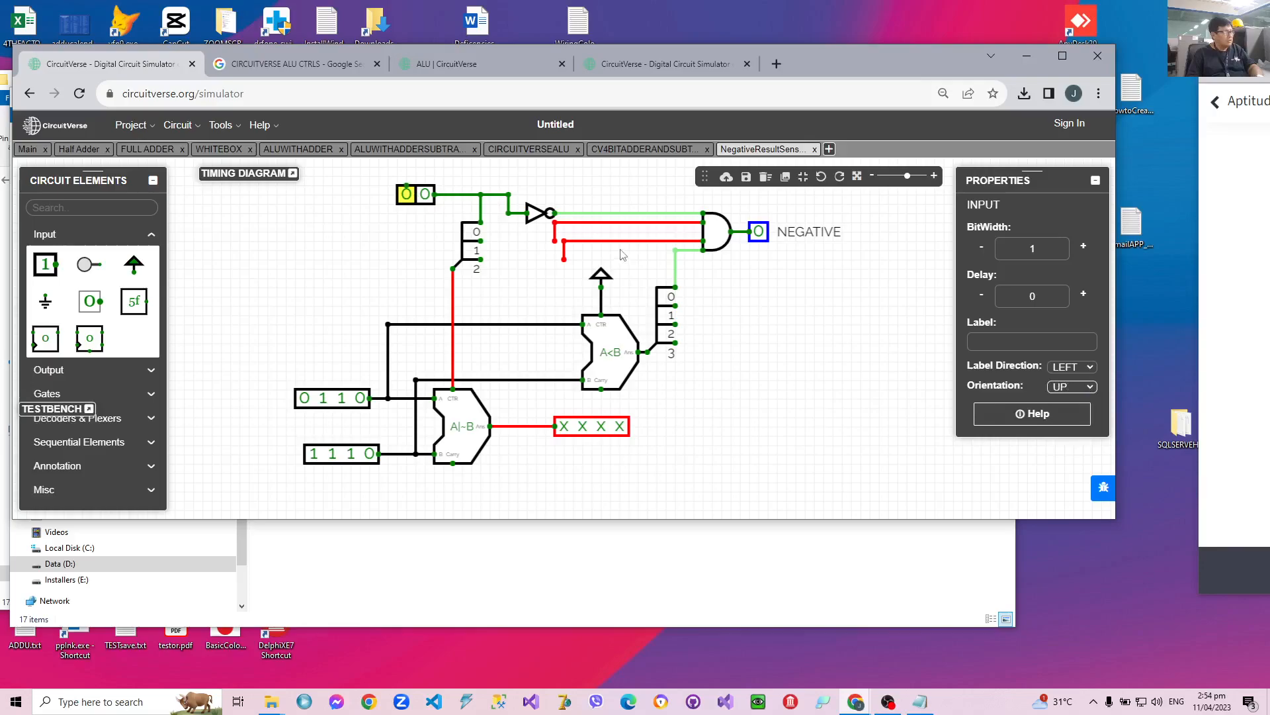
pyautogui.click(411, 174)
pyautogui.moveTo(426, 169)
pyautogui.mouseDown()
pyautogui.moveTo(499, 178)
pyautogui.moveTo(498, 239)
pyautogui.moveTo(485, 222)
pyautogui.moveTo(502, 214)
pyautogui.moveTo(490, 211)
pyautogui.moveTo(481, 240)
pyautogui.mouseUp()
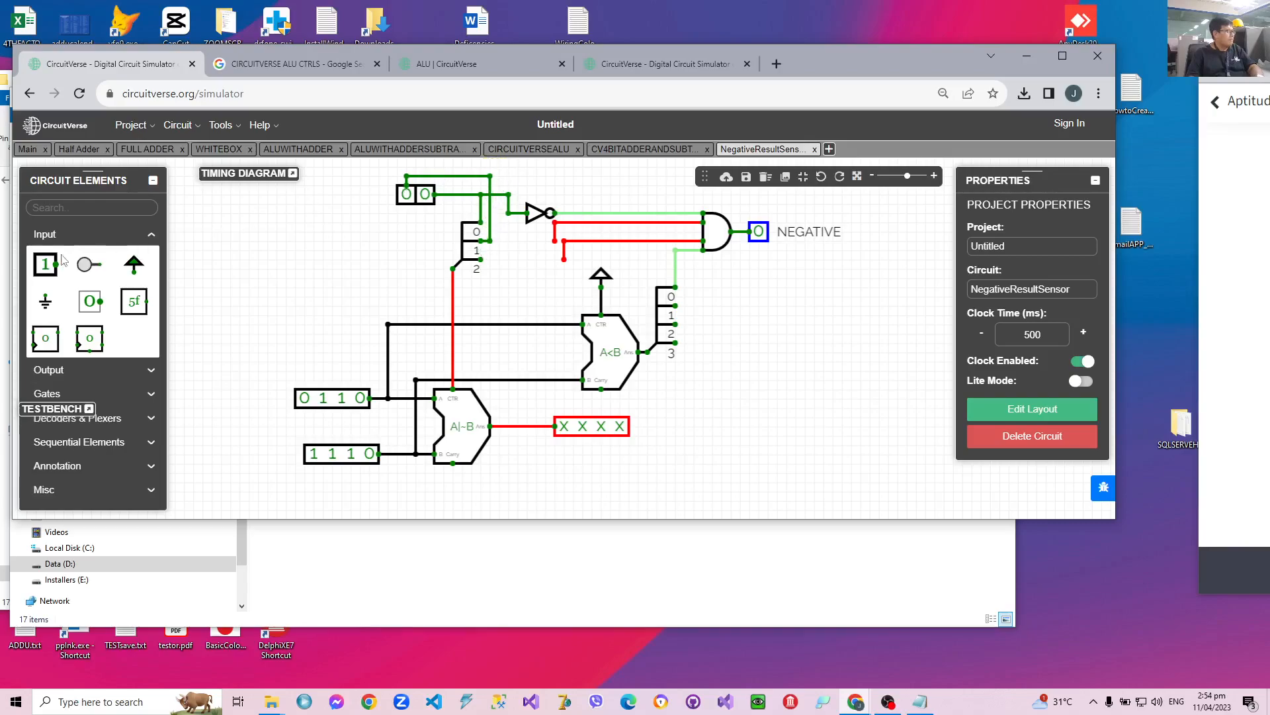
# Add a third 1-bit input beside the other two, orient it UP, and wire it to bit 2 of the control splitter.
pyautogui.click(46, 264)
pyautogui.click(388, 197)
pyautogui.click(1083, 389)
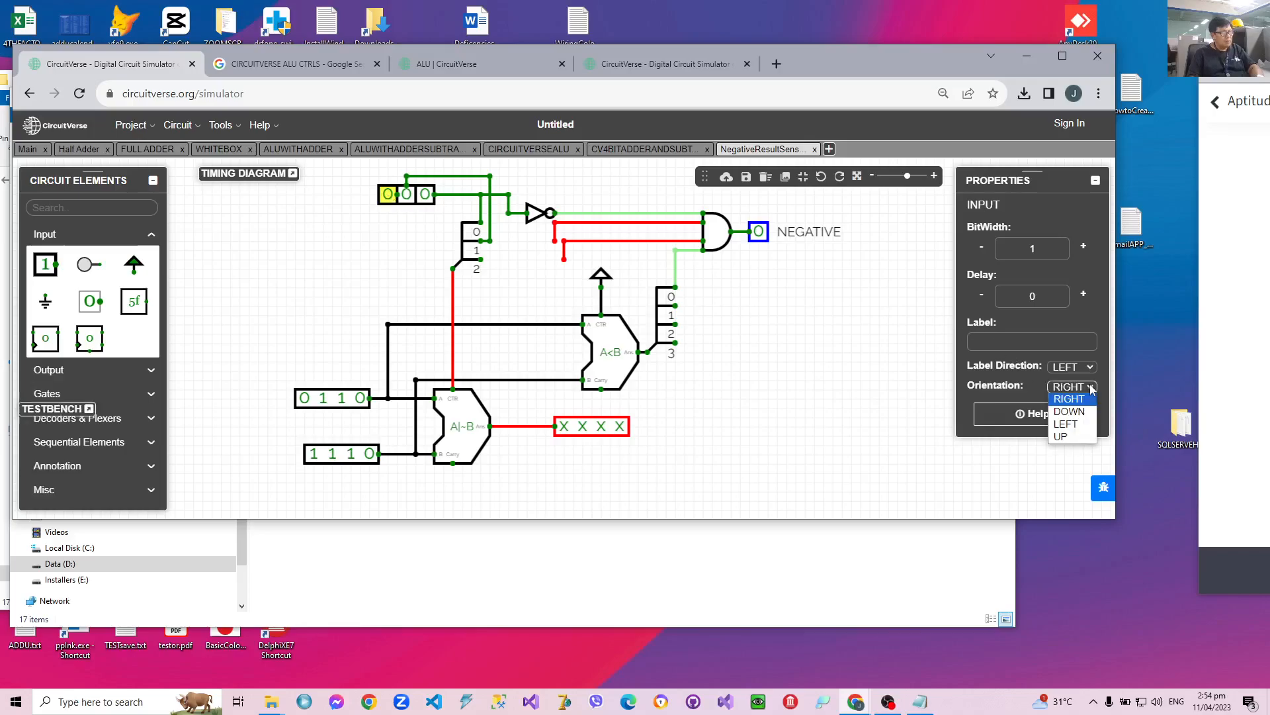
pyautogui.click(1064, 436)
pyautogui.click(389, 177)
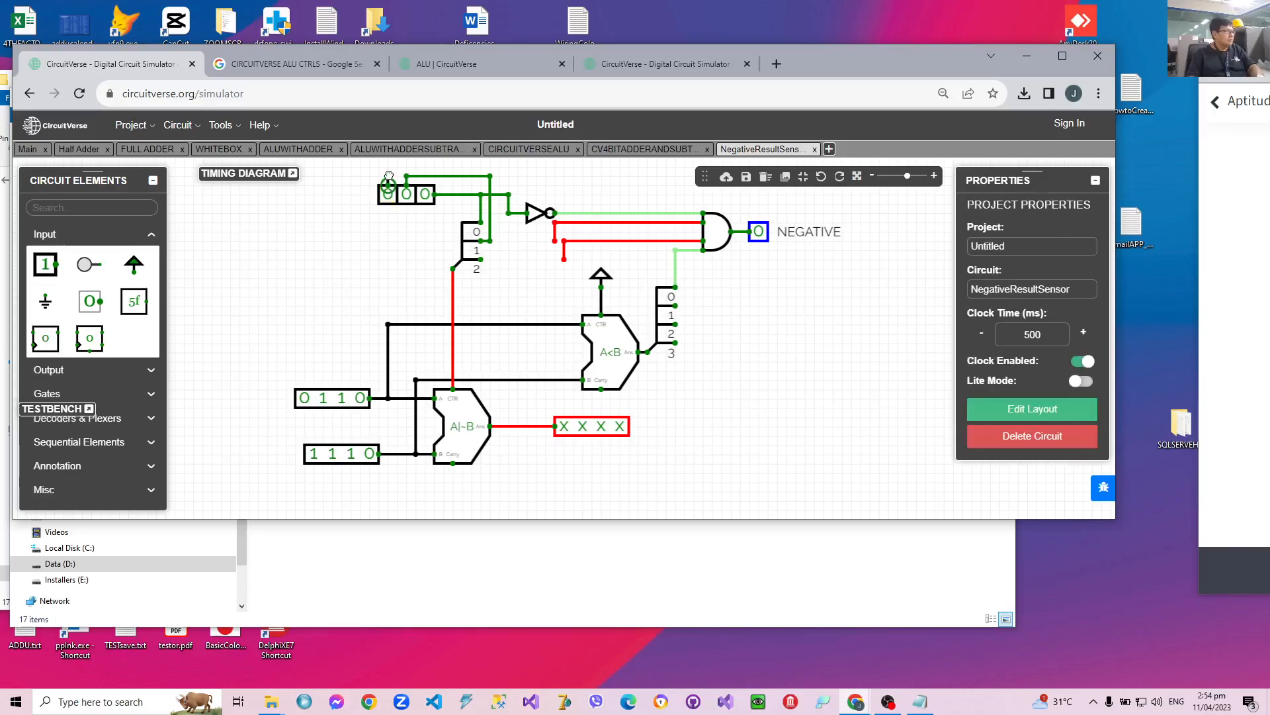
pyautogui.moveTo(389, 172)
pyautogui.mouseDown()
pyautogui.moveTo(503, 170)
pyautogui.moveTo(500, 269)
pyautogui.moveTo(529, 241)
pyautogui.moveTo(490, 240)
pyautogui.mouseUp()
# Remove the stray wire end below splitter bit 2 and connect the AND gate's loose input wires to splitter bits 1 and 2.
pyautogui.click(500, 270)
pyautogui.press('Delete')
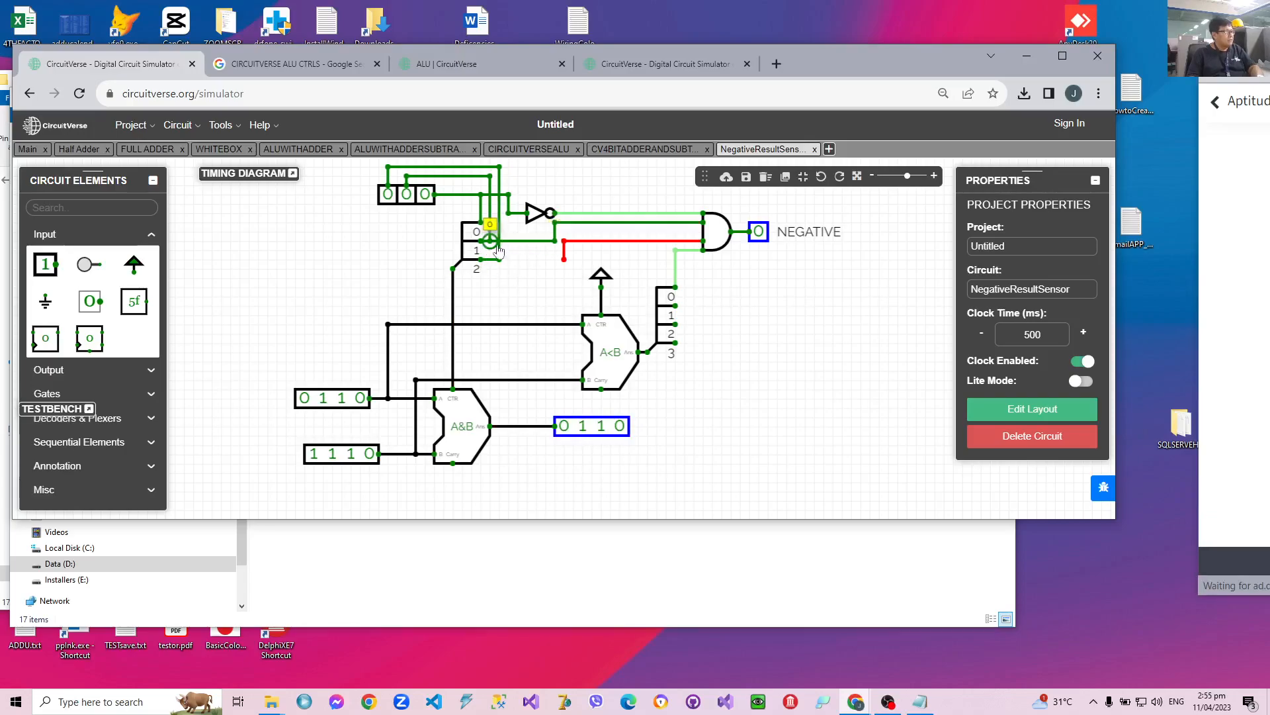
pyautogui.moveTo(564, 260); pyautogui.dragTo(499, 259)
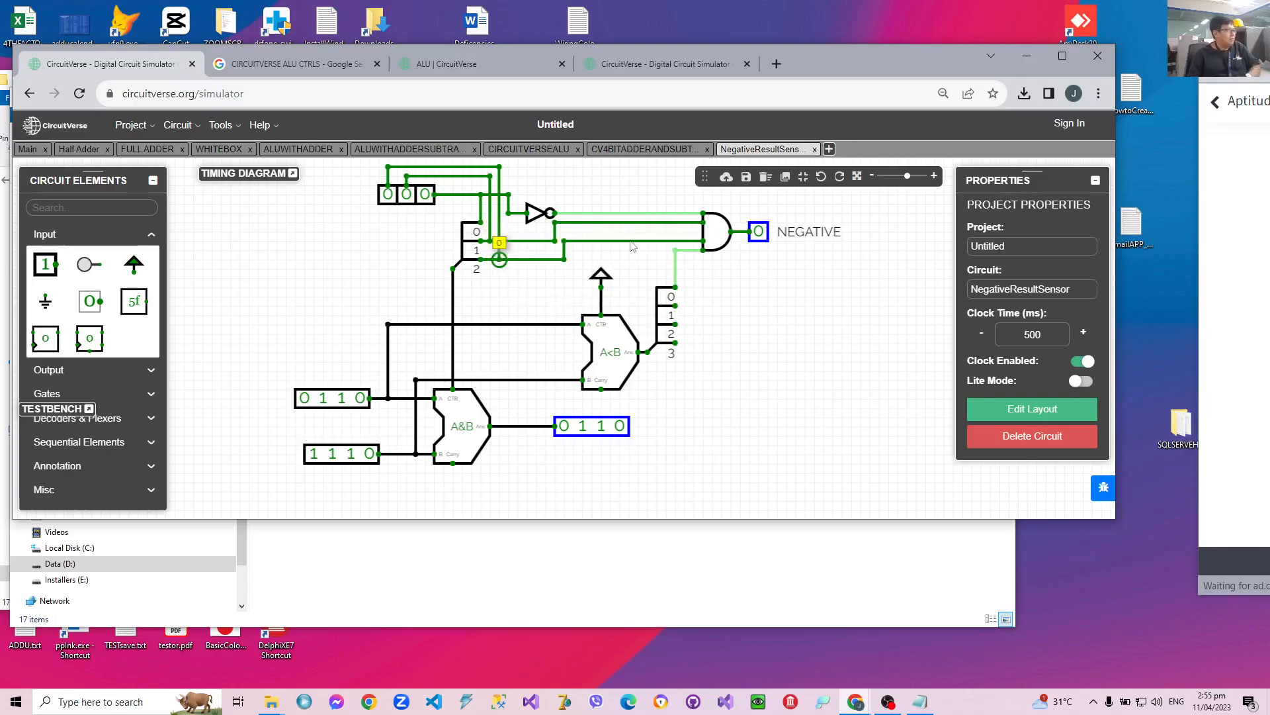
# Test the NEGATIVE output by setting the control inputs to 110, switching them to 010, and returning them to 110.
pyautogui.click(388, 193)
pyautogui.click(406, 194)
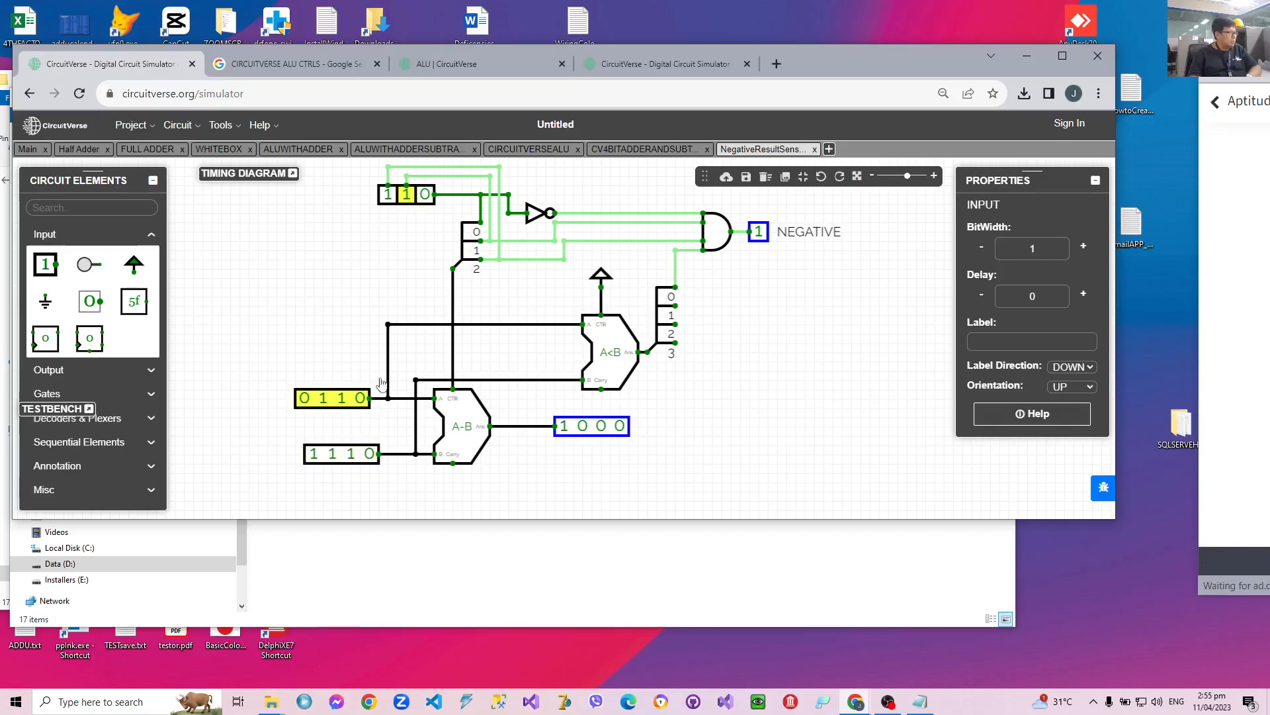
pyautogui.click(390, 199)
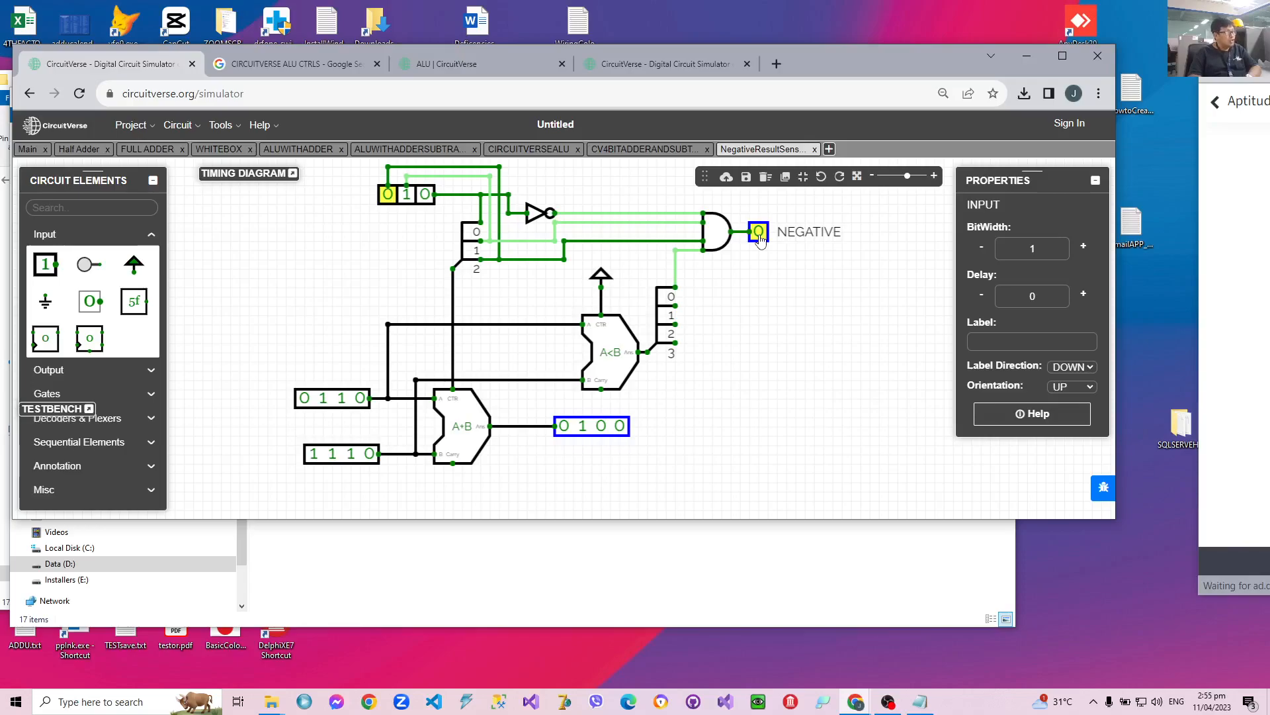
pyautogui.click(391, 199)
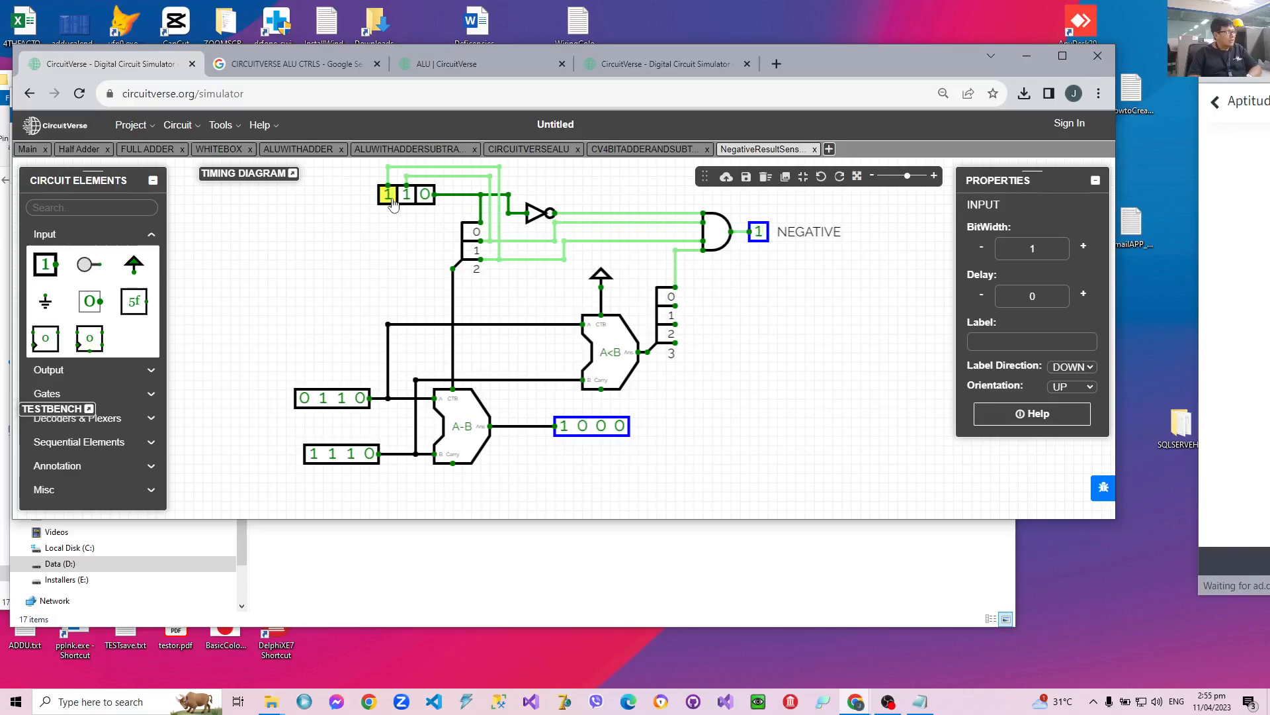
# Test the subtraction with other operands by changing the B input to 1100 and the A input to 1110, finally to 1000.
pyautogui.click(304, 398)
pyautogui.click(351, 453)
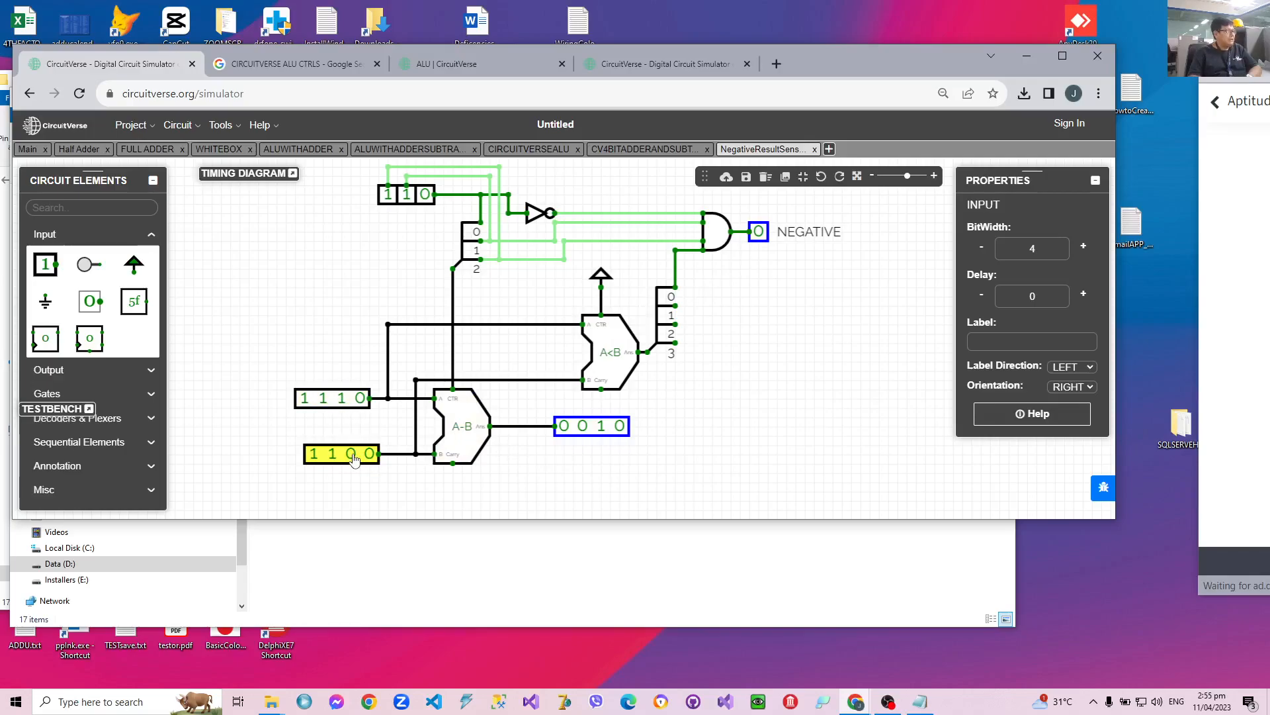
pyautogui.click(323, 397)
pyautogui.click(341, 397)
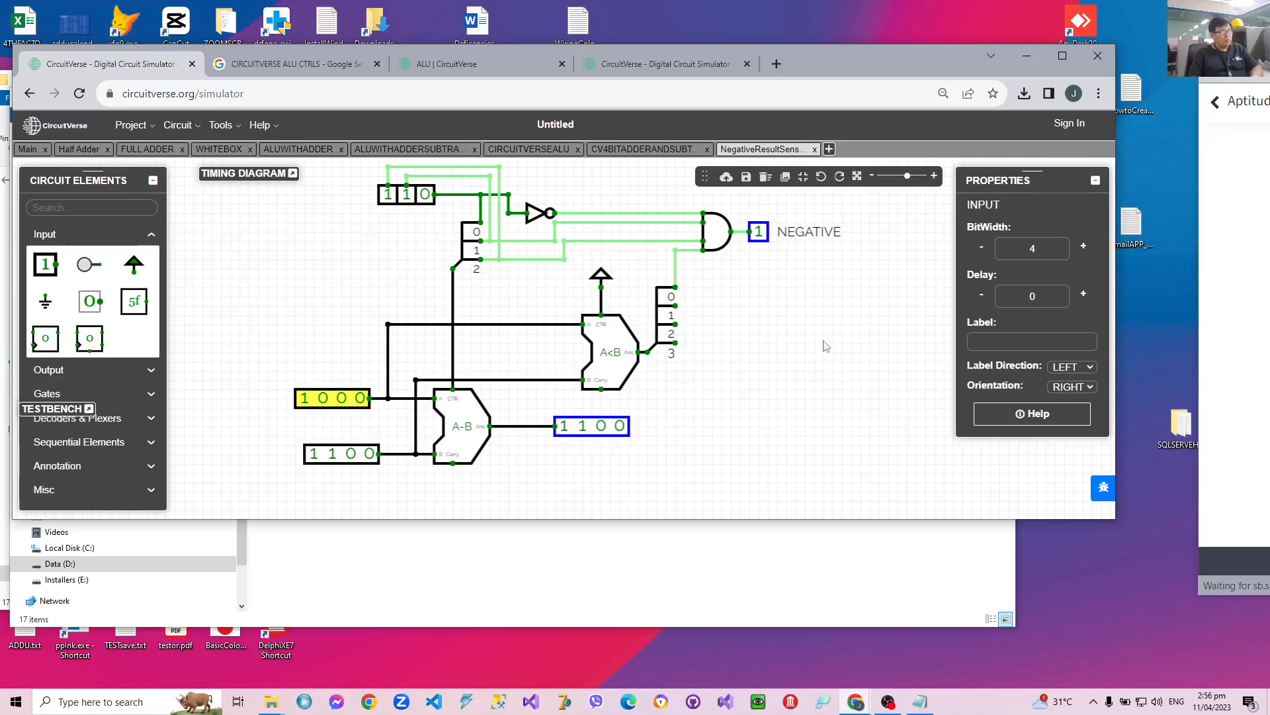
# Review the ALUWITHADDER circuit and the adder-subtractor circuit, and return to the NegativeResultSensor circuit.
pyautogui.click(301, 150)
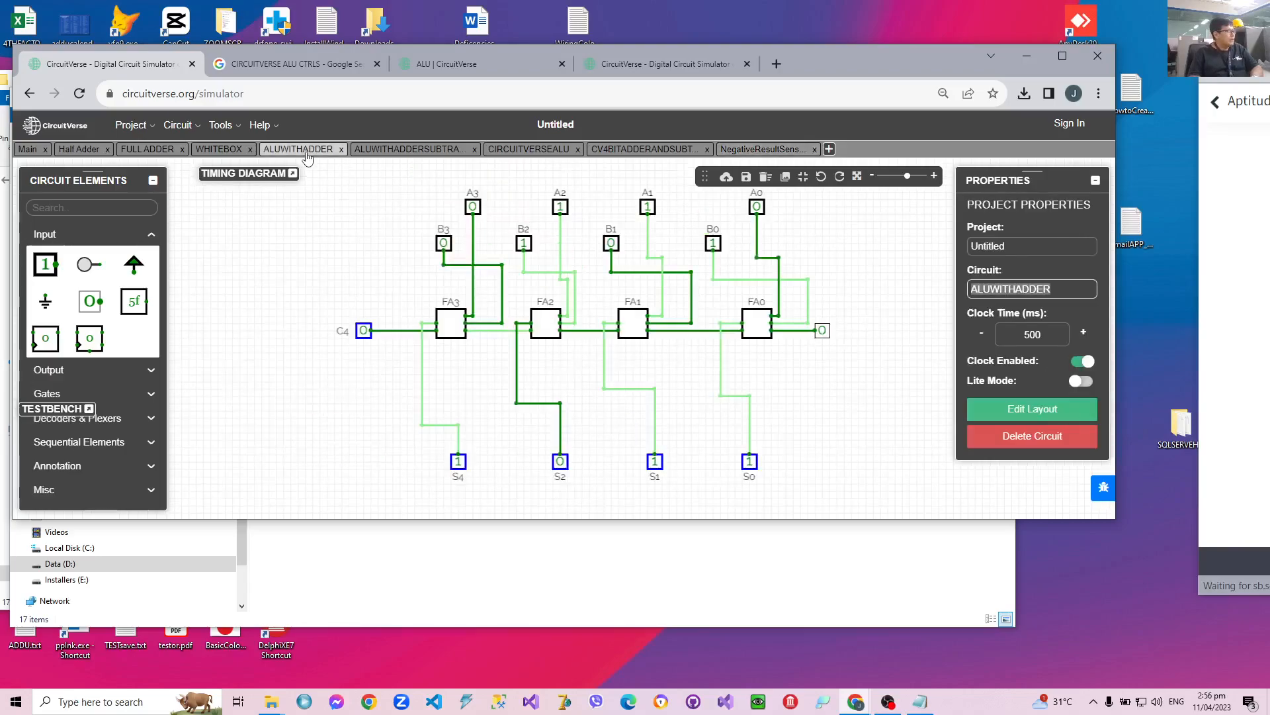
pyautogui.click(376, 150)
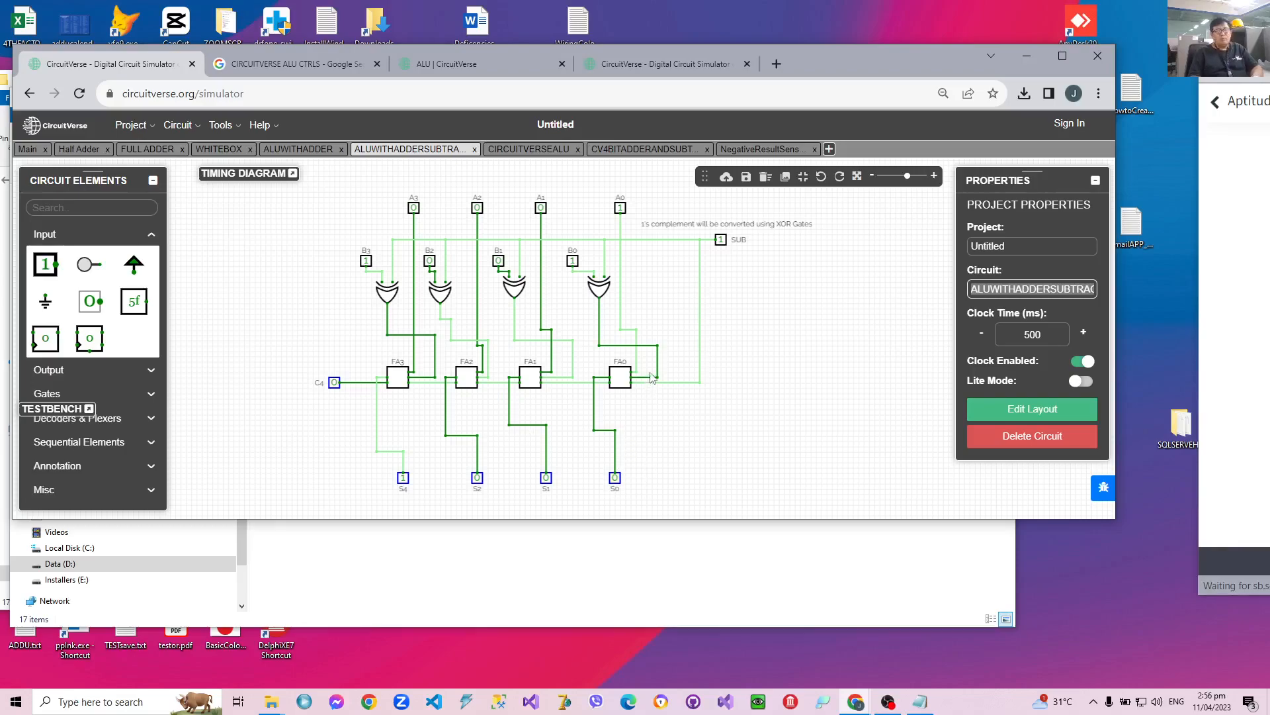
pyautogui.click(754, 151)
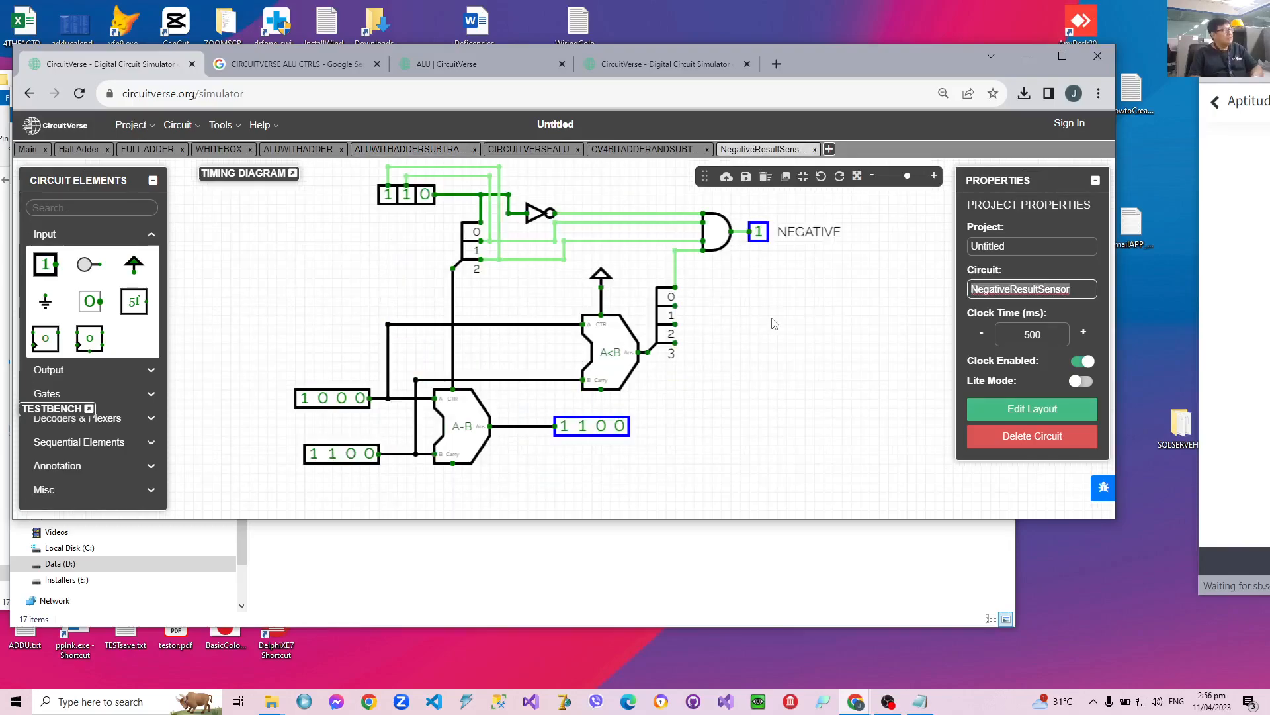